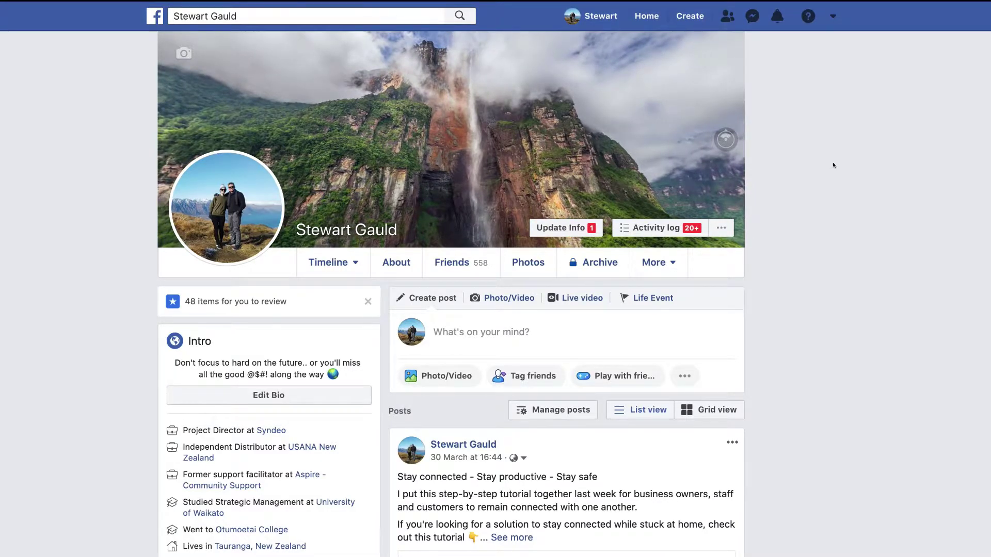
Start creating a new Page of the Business or brand type.
click(689, 19)
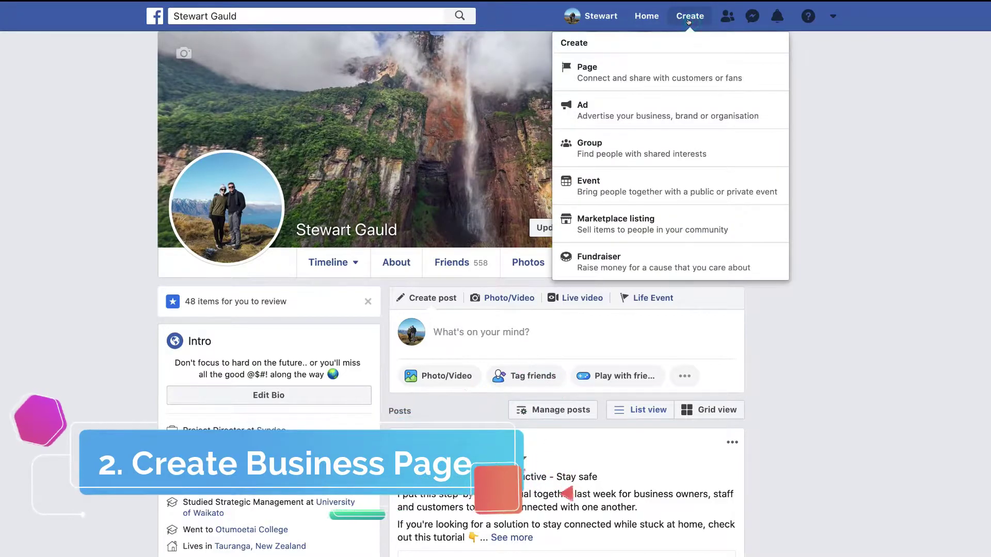
click(644, 70)
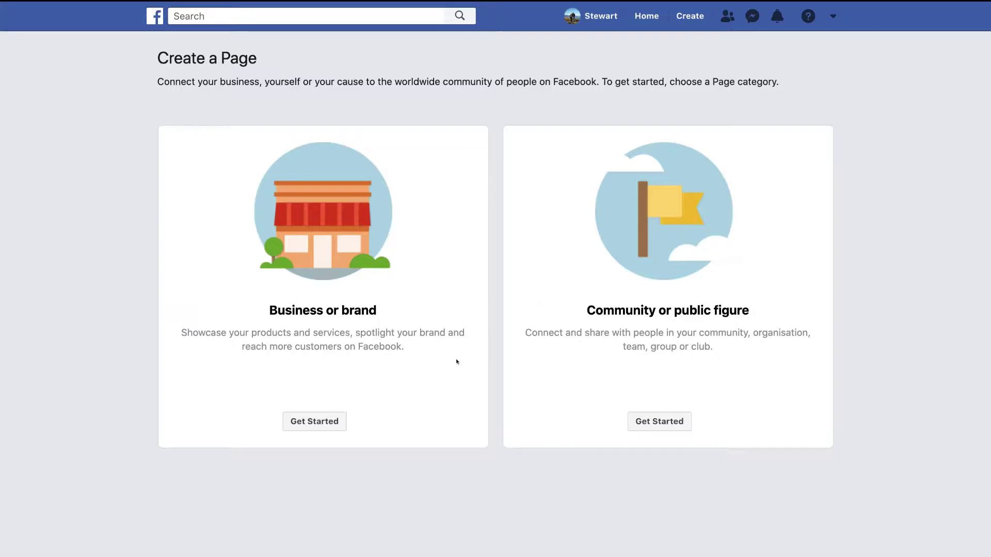
click(314, 421)
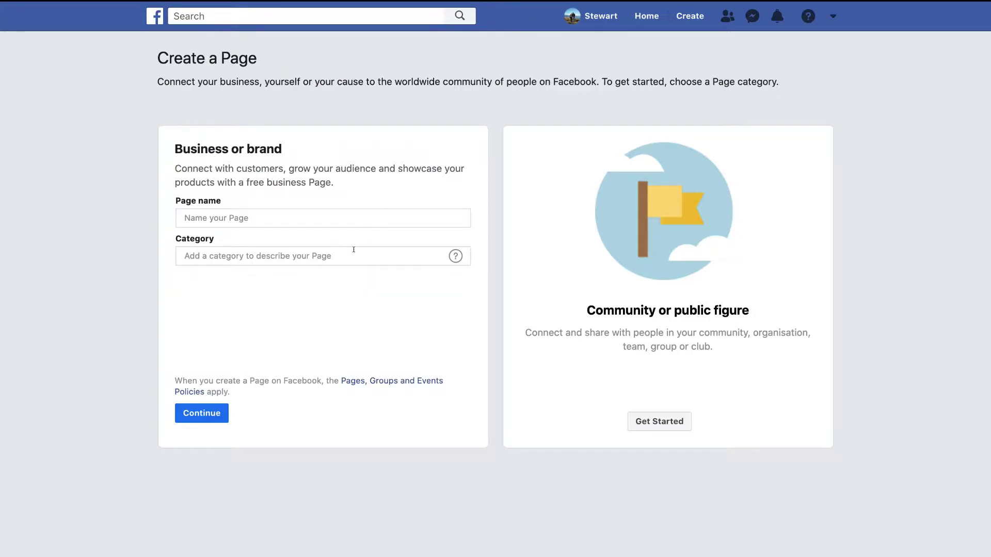
Name the Page Coffee World with the category Café, fill in its address and phone number, and submit the details.
click(325, 217)
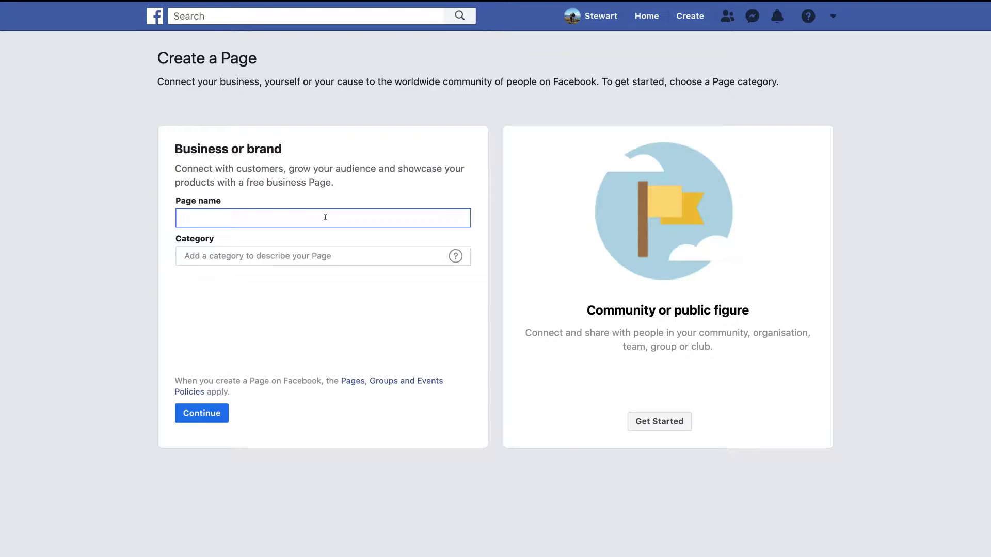
text(Coffee World)
click(304, 251)
text(c)
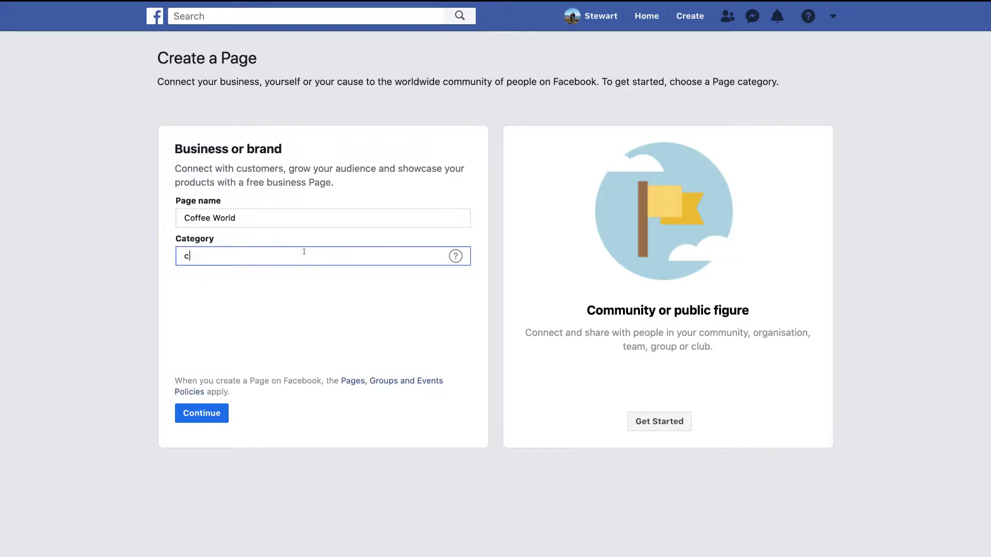
text(afe)
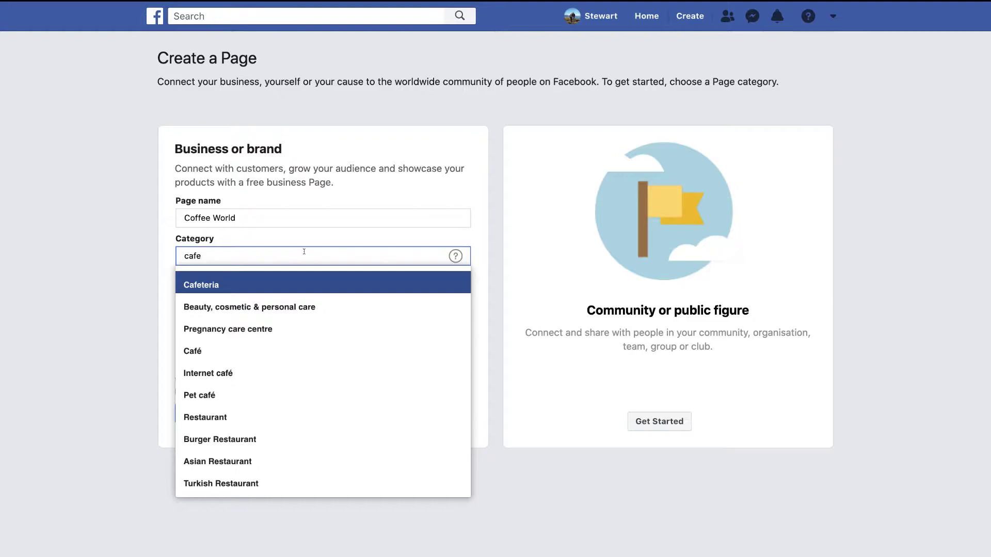
click(262, 351)
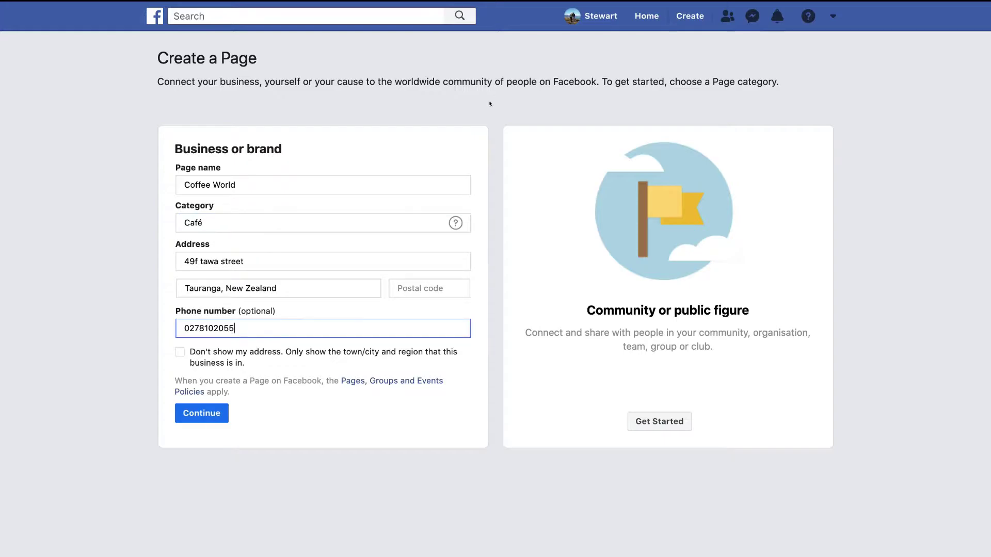
click(224, 412)
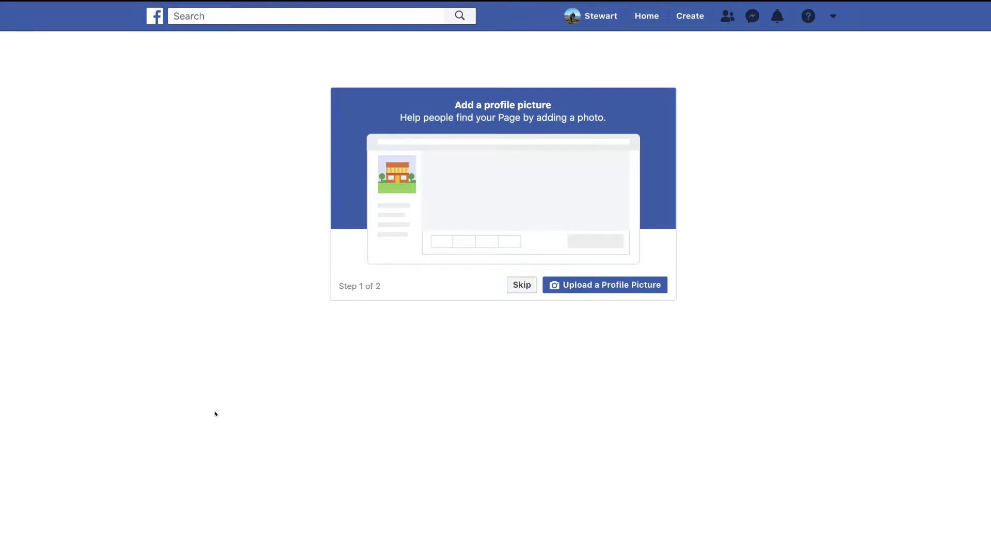
Skip the profile picture and cover photo uploads and dismiss the tip about inviting friends.
click(525, 286)
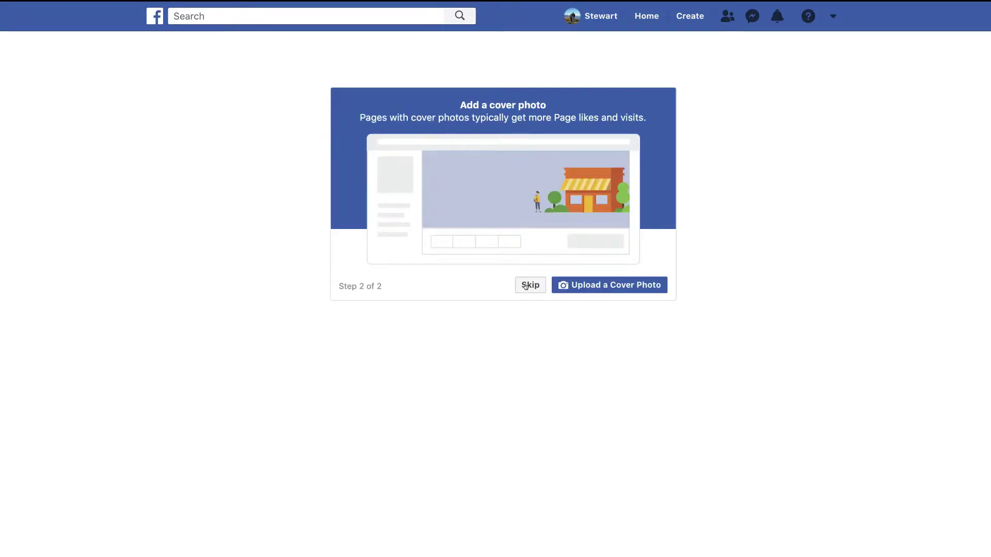
click(525, 285)
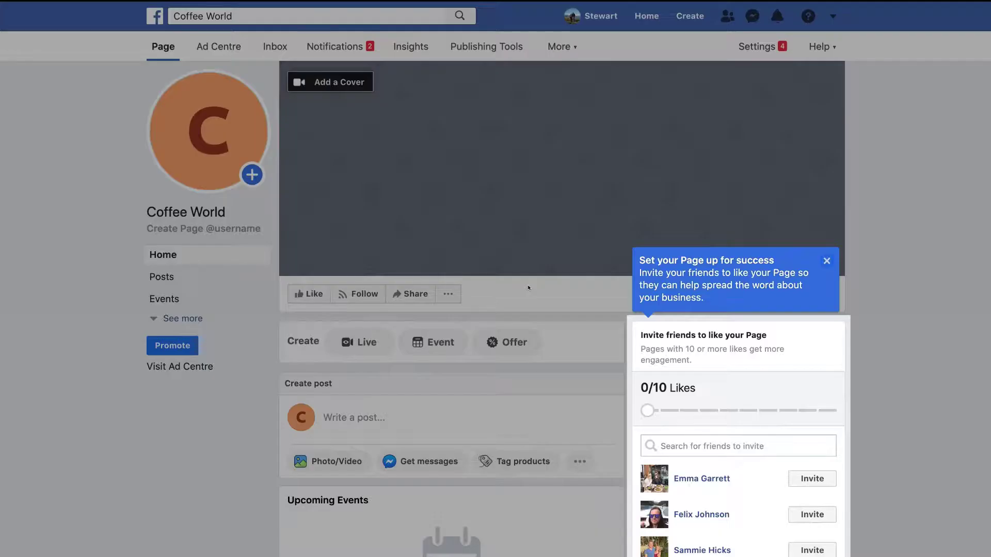
click(825, 260)
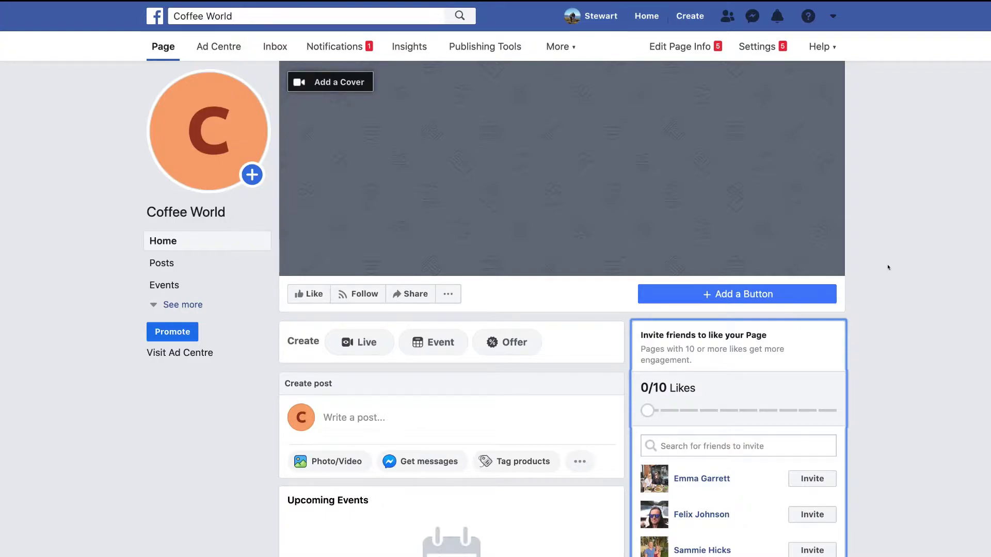
Set the Page visibility to unpublished in the settings, giving Other as the reason, and return to the Page.
click(757, 47)
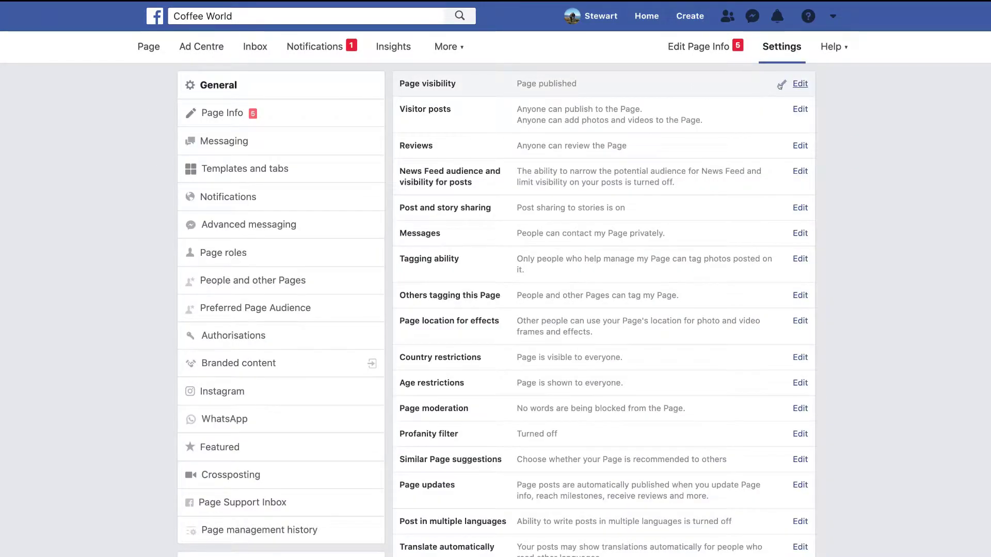
click(797, 84)
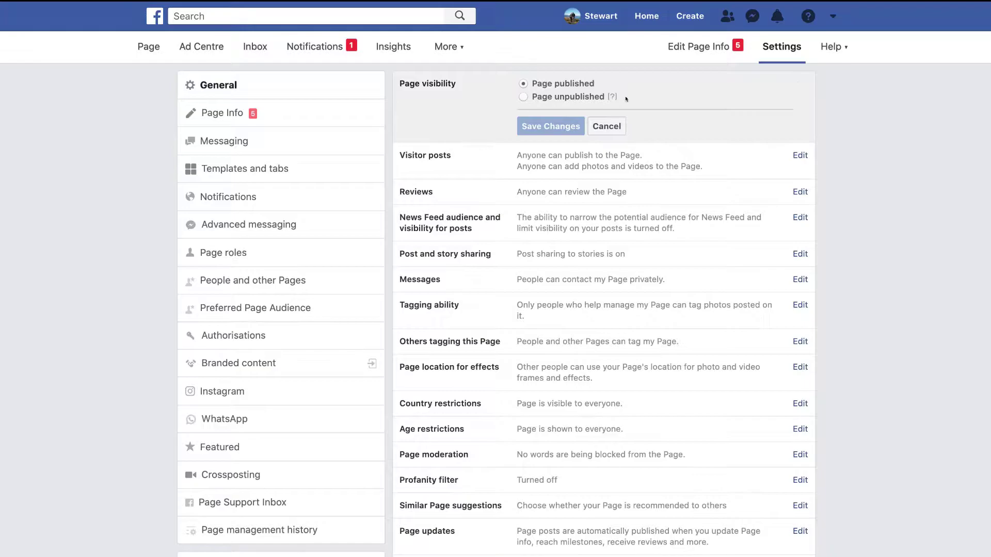
click(523, 96)
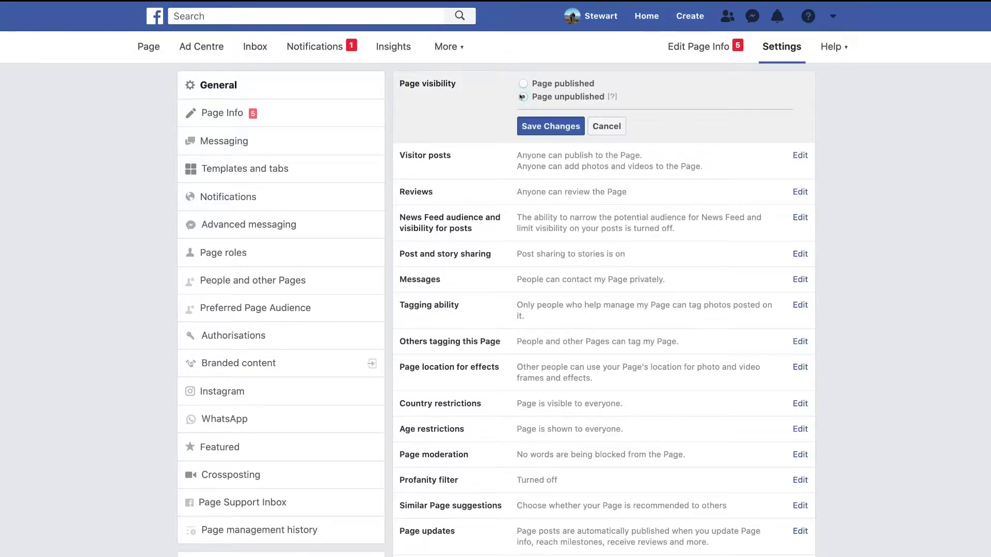
click(548, 126)
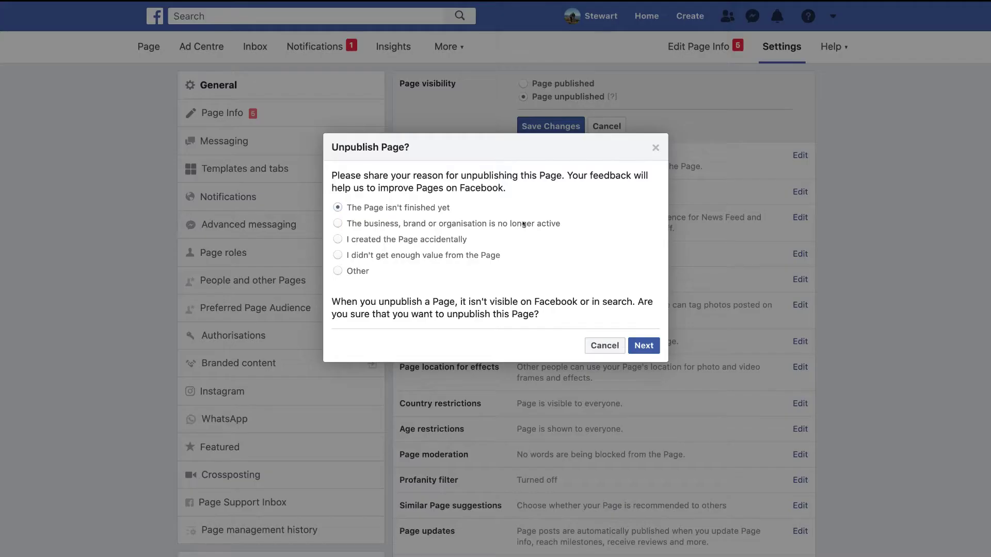
click(338, 271)
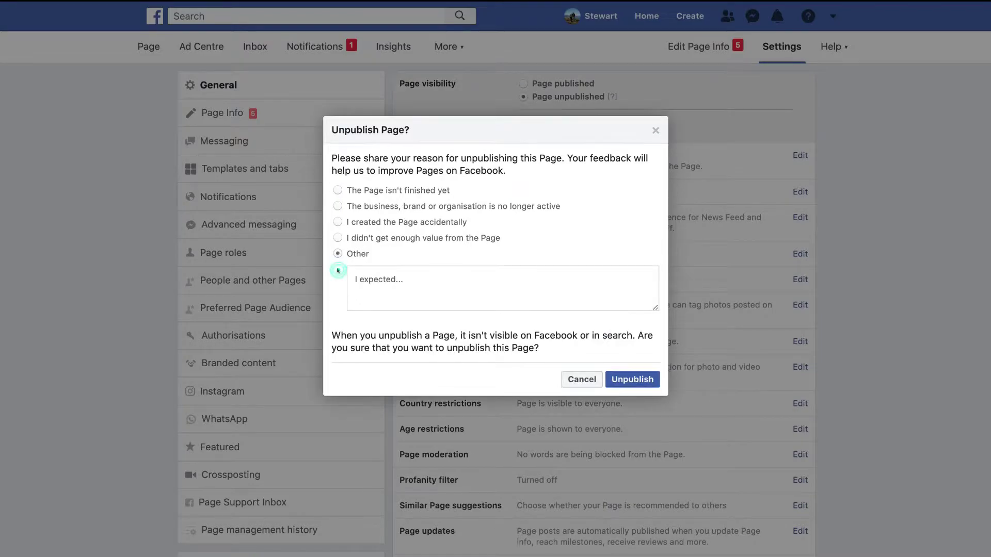
click(633, 379)
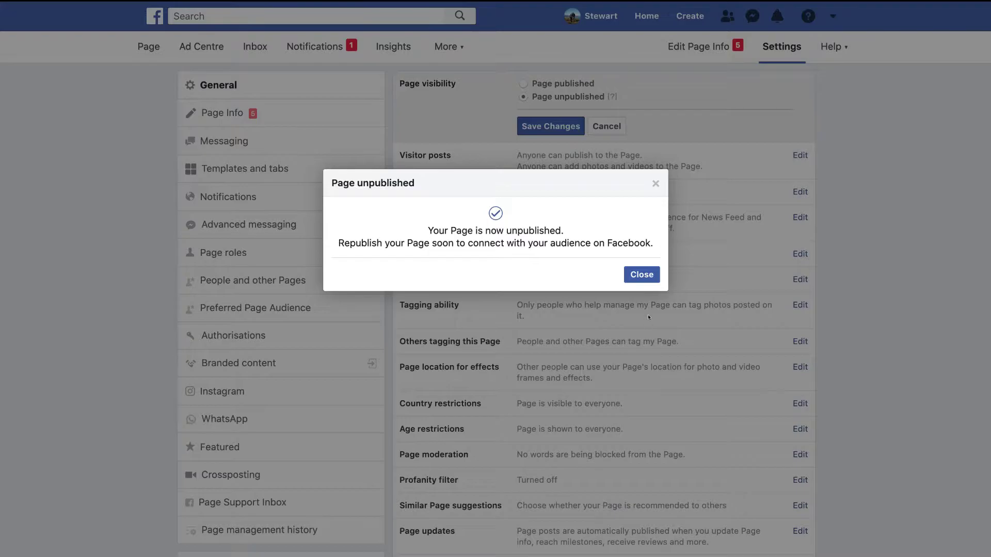
click(641, 274)
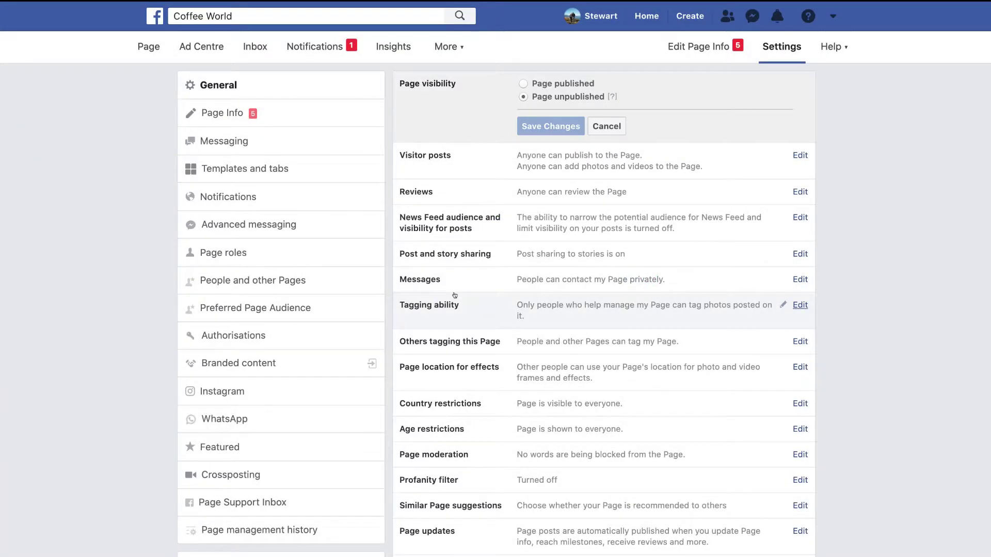
click(143, 53)
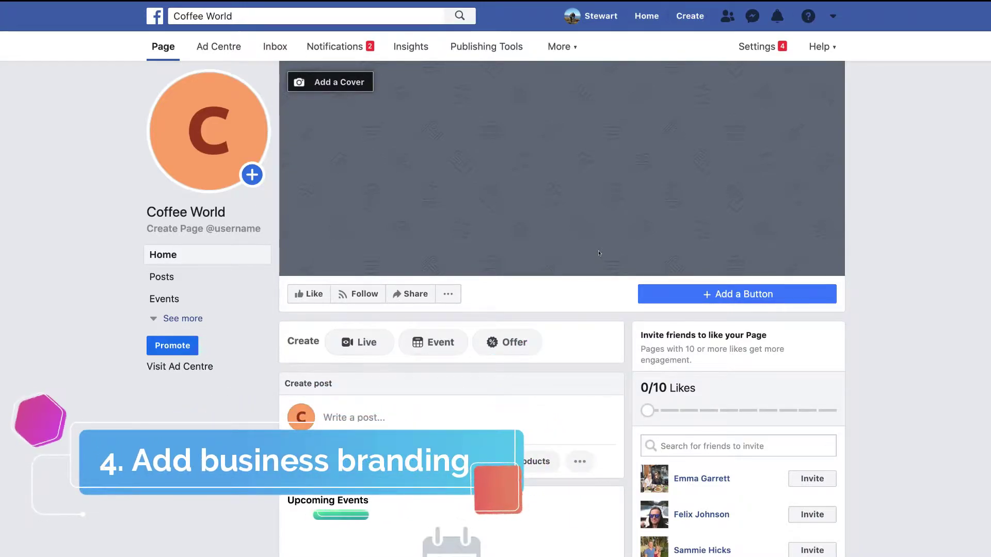
Switch to Canva, search for Logo designs, and open the white template with the teal brushed circle.
mouse_move(223, 143)
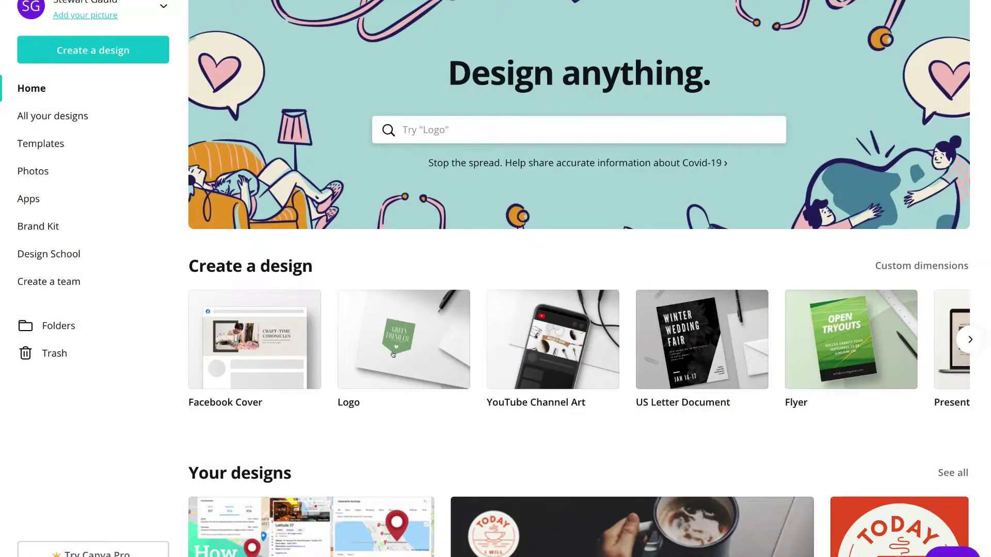
scroll(528, 349, down, 3)
scroll(527, 350, down, 2)
scroll(621, 308, up, 4)
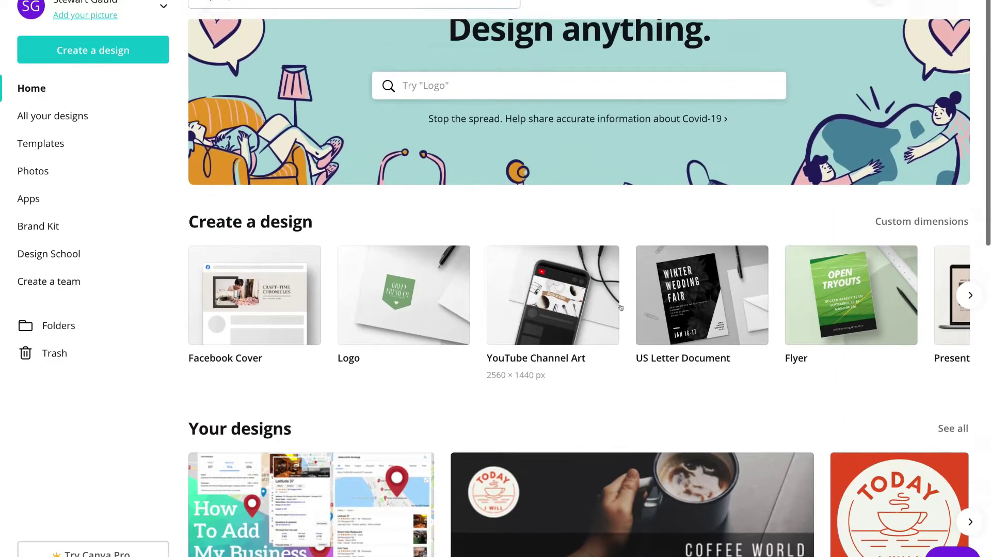
click(969, 295)
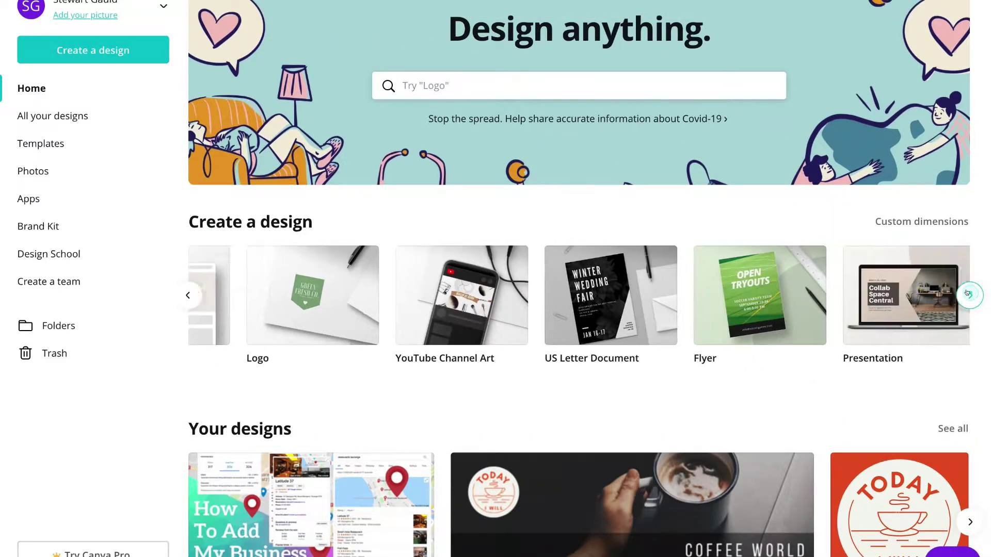
click(968, 295)
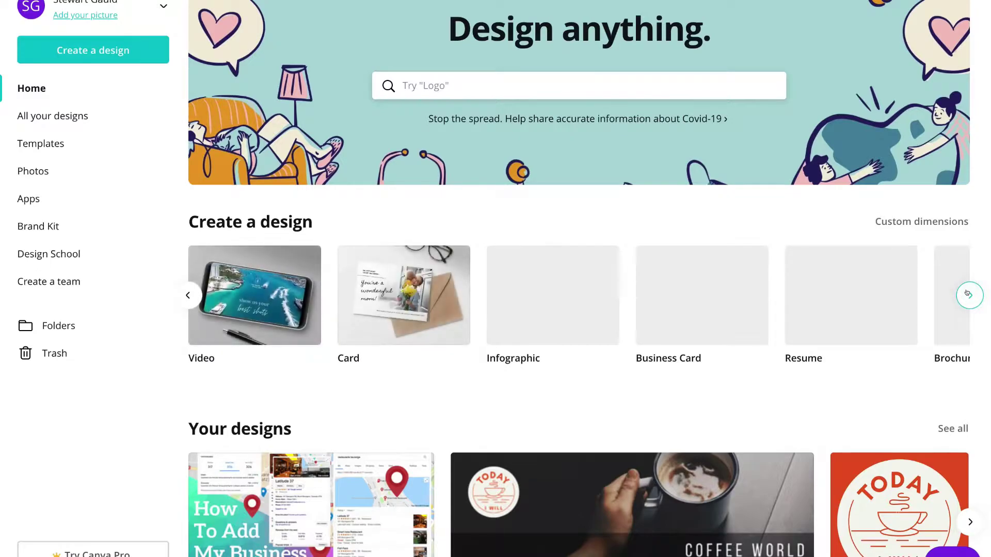
click(524, 85)
text(logo)
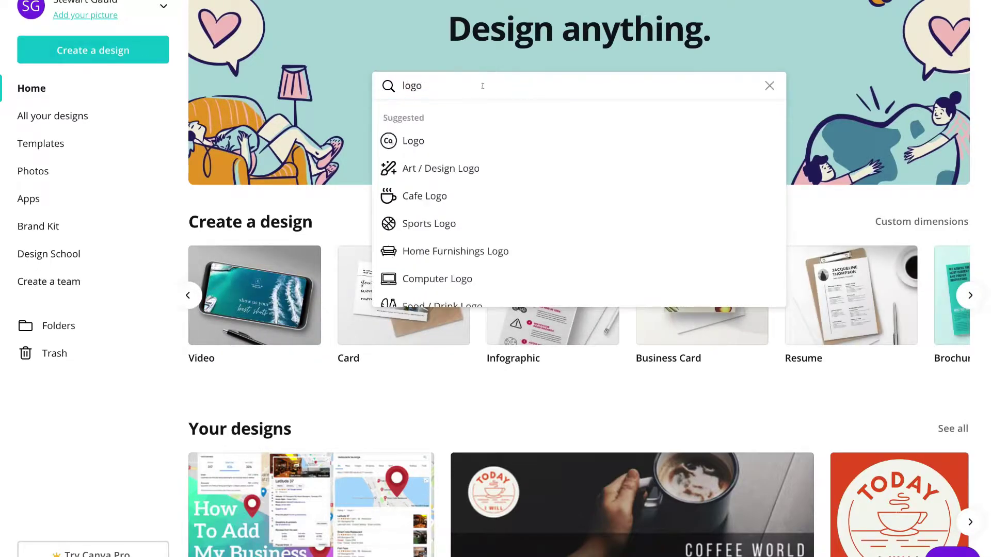
click(434, 139)
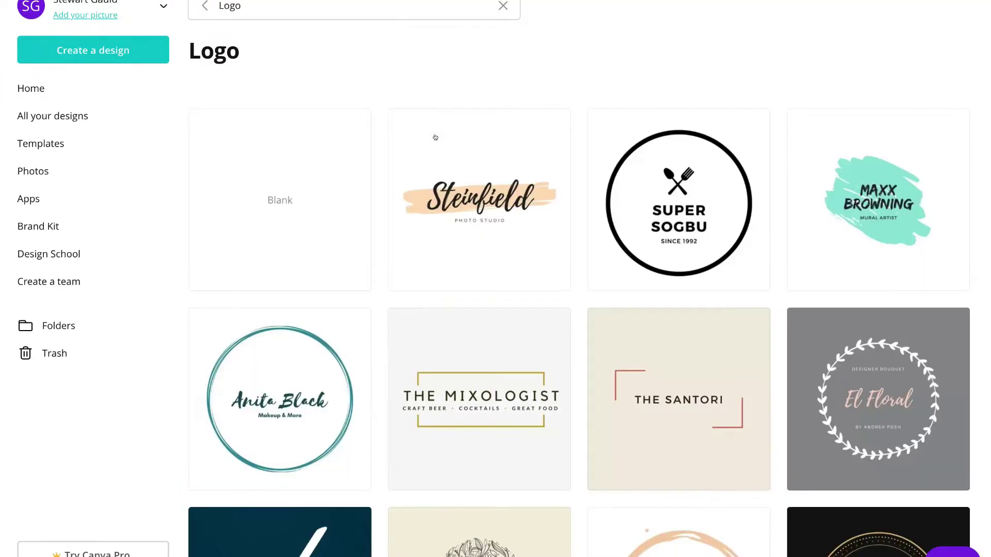
click(300, 347)
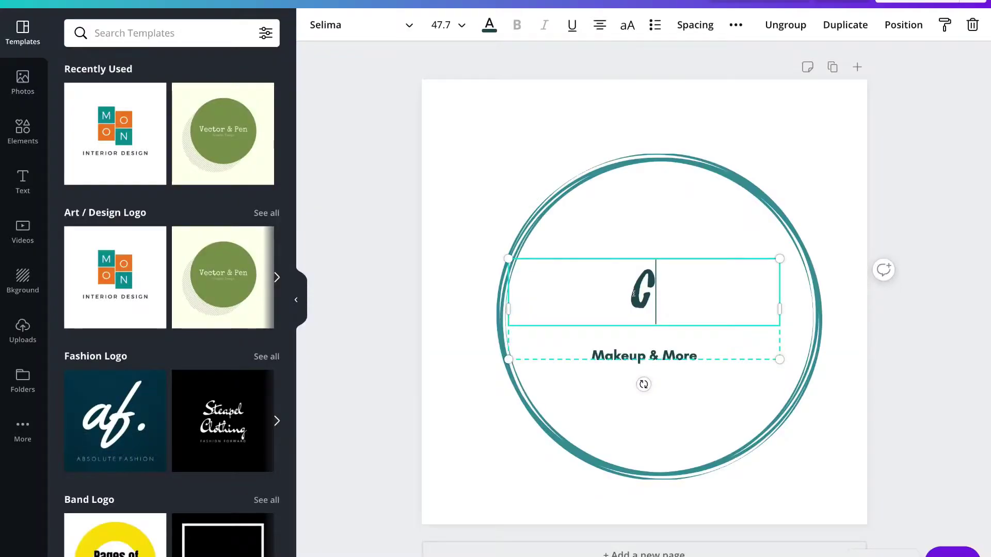
Change the logo's name text to Coffee World and add the red coffee cup element, scaled down inside the circle.
text(offee World)
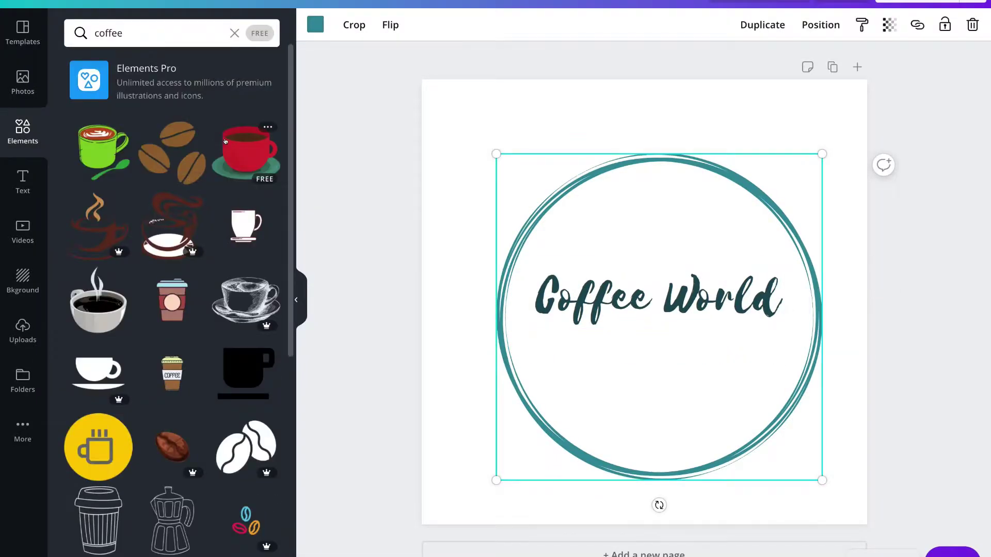
click(246, 149)
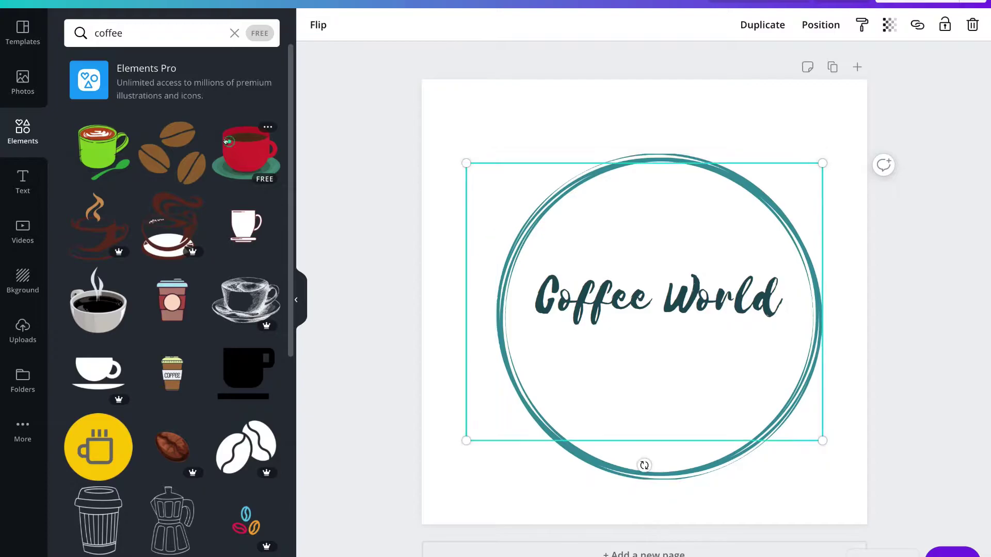
drag(464, 161, 575, 248)
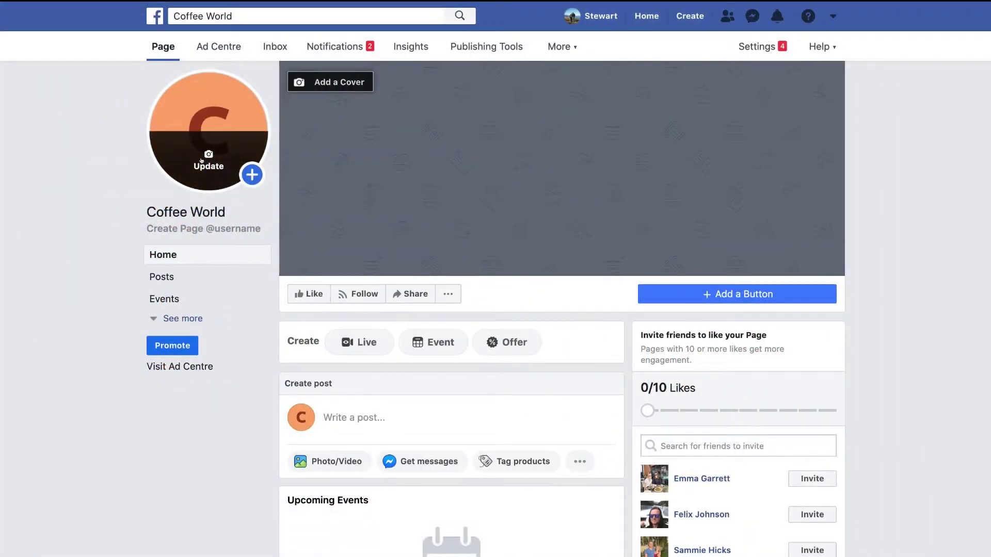
click(202, 161)
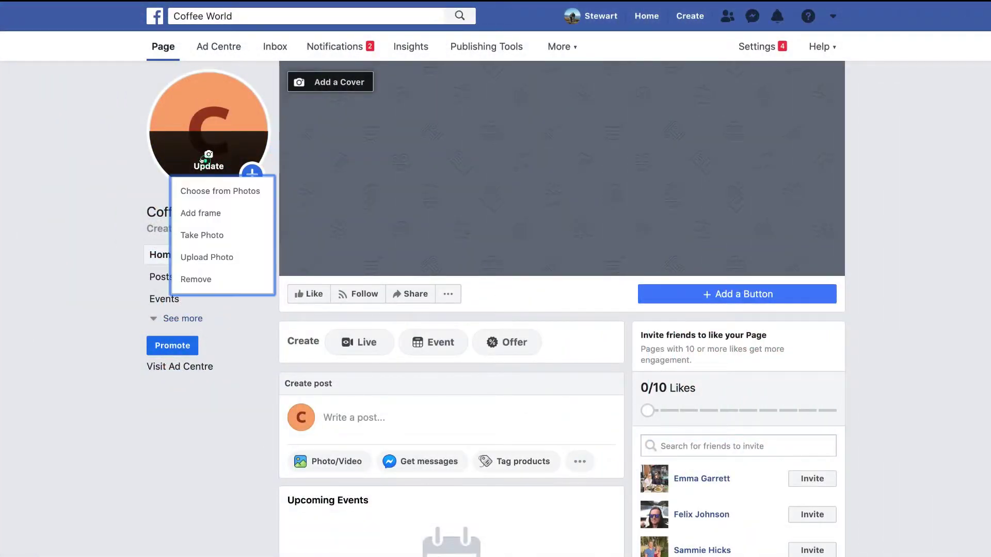
click(202, 256)
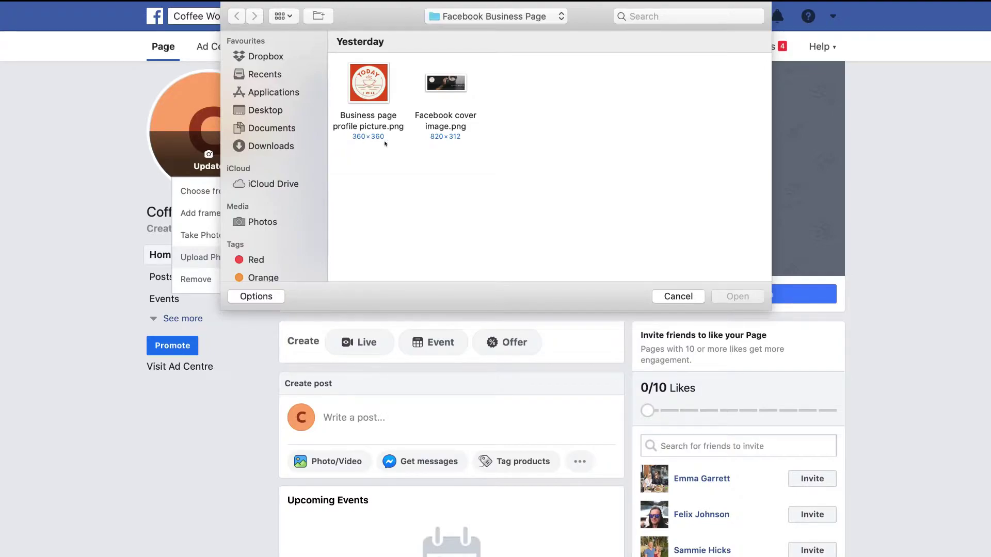
click(369, 88)
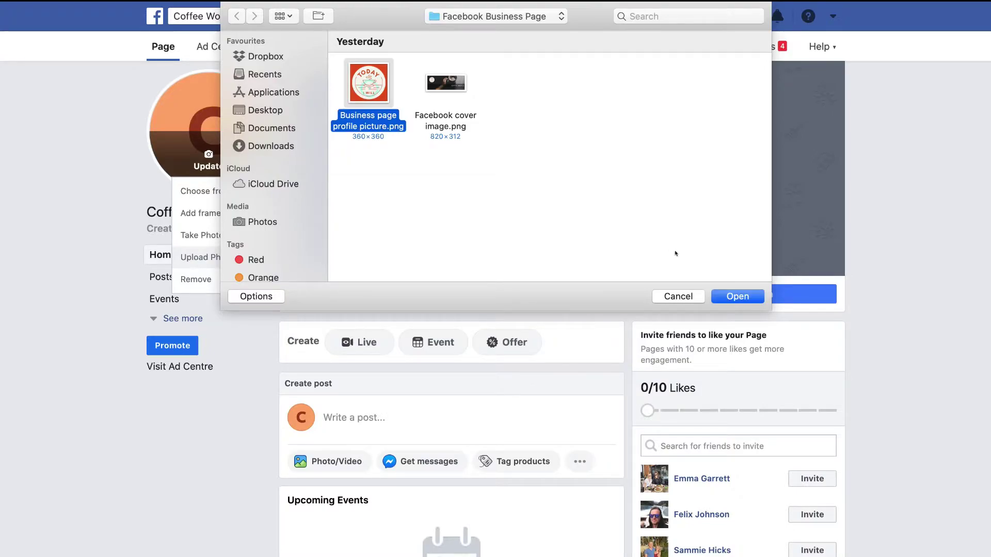
click(725, 297)
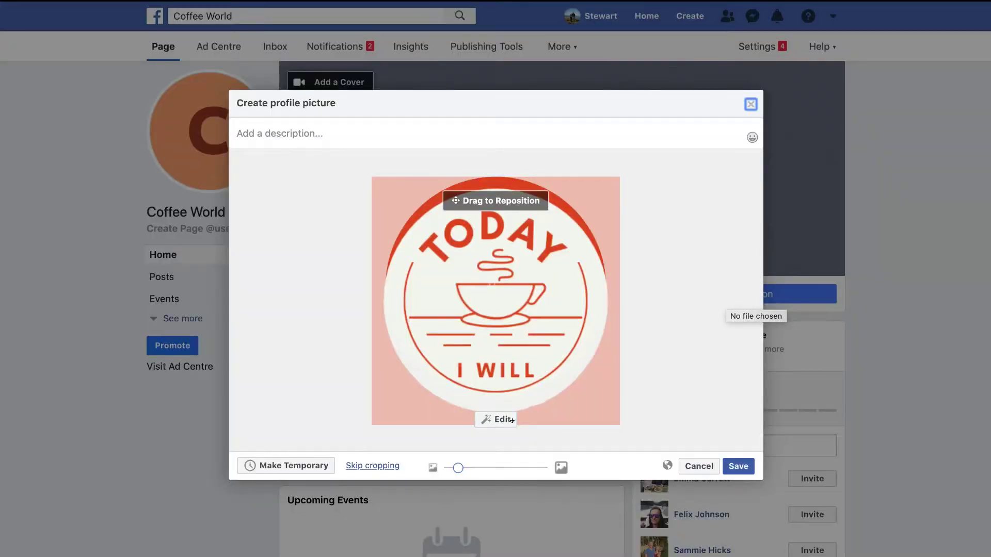
Fit the logo in the profile picture crop by adjusting its zoom and position, and save it.
drag(458, 467, 458, 467)
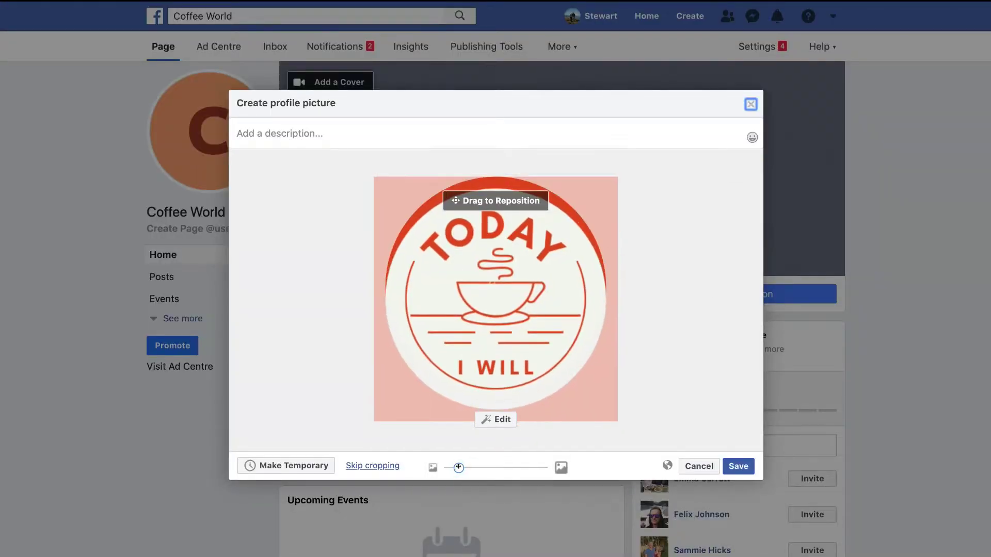
drag(480, 346, 481, 337)
click(727, 463)
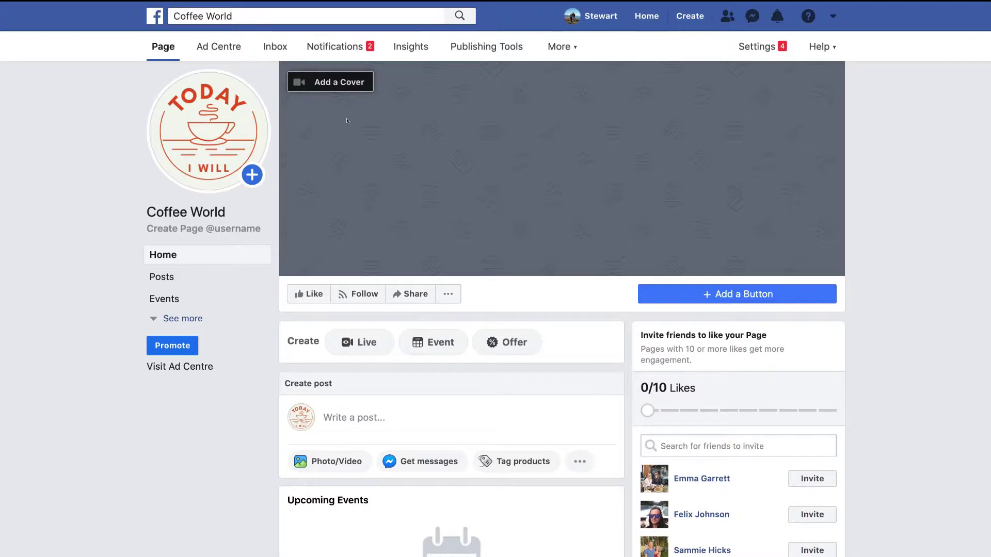
Upload "Facebook cover image.png" as the Page's cover photo and save it.
click(313, 82)
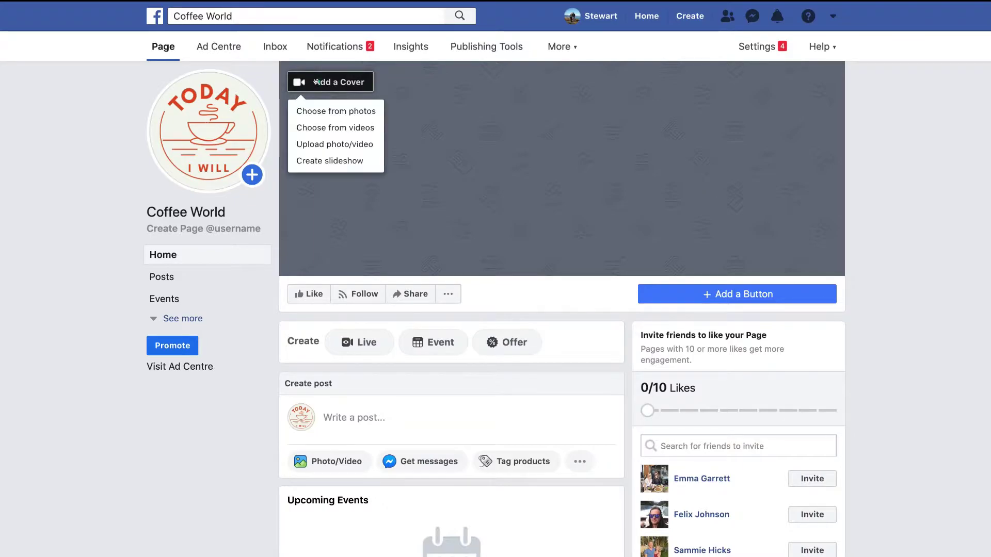
click(316, 143)
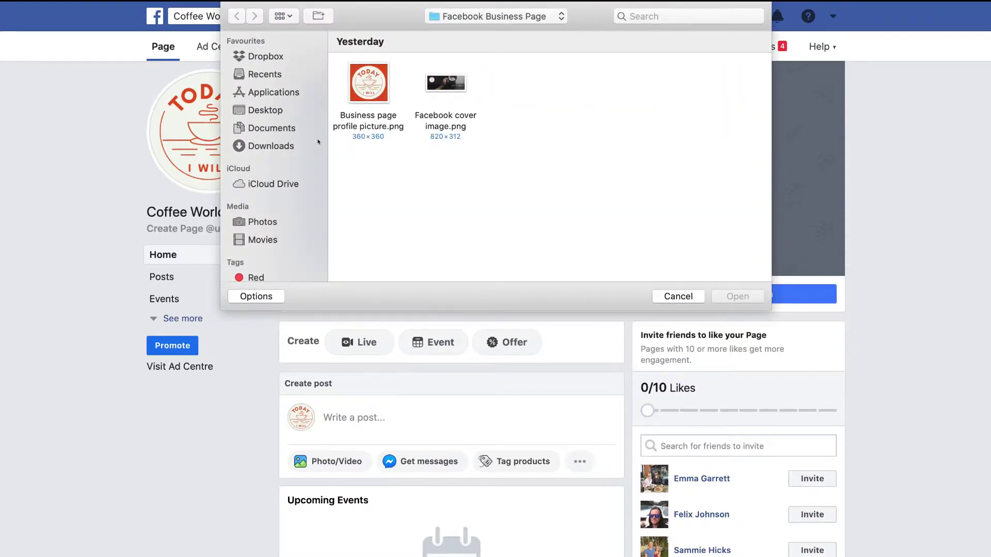
click(430, 87)
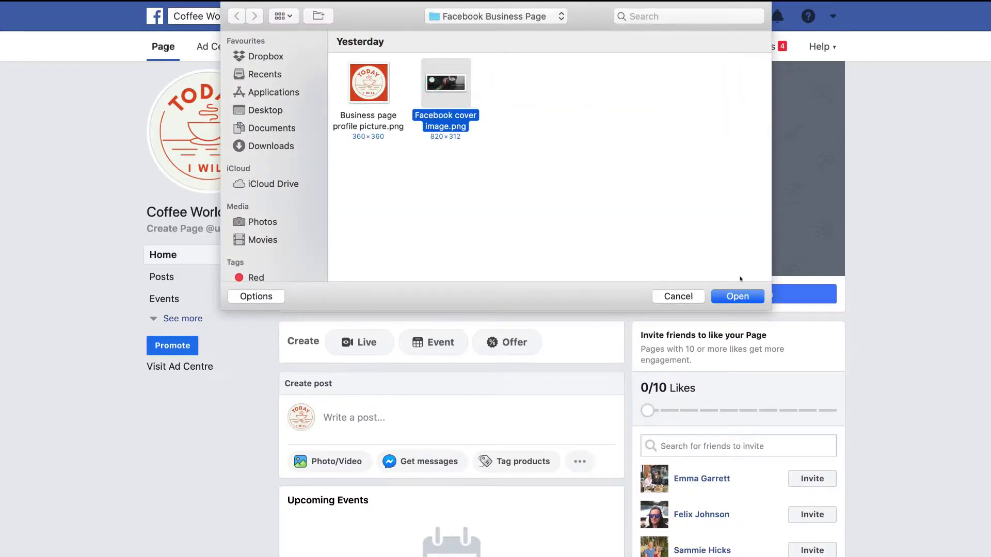
click(737, 296)
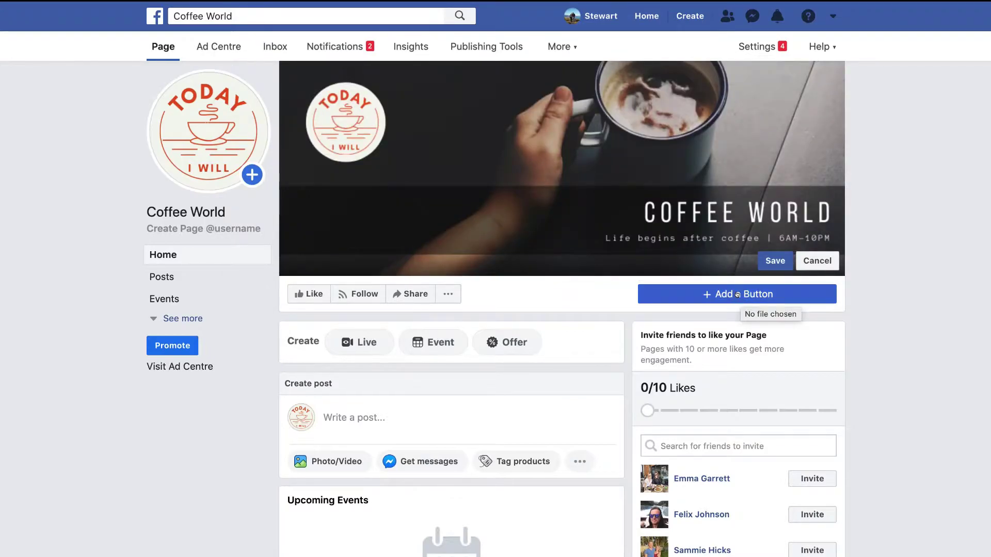
click(774, 260)
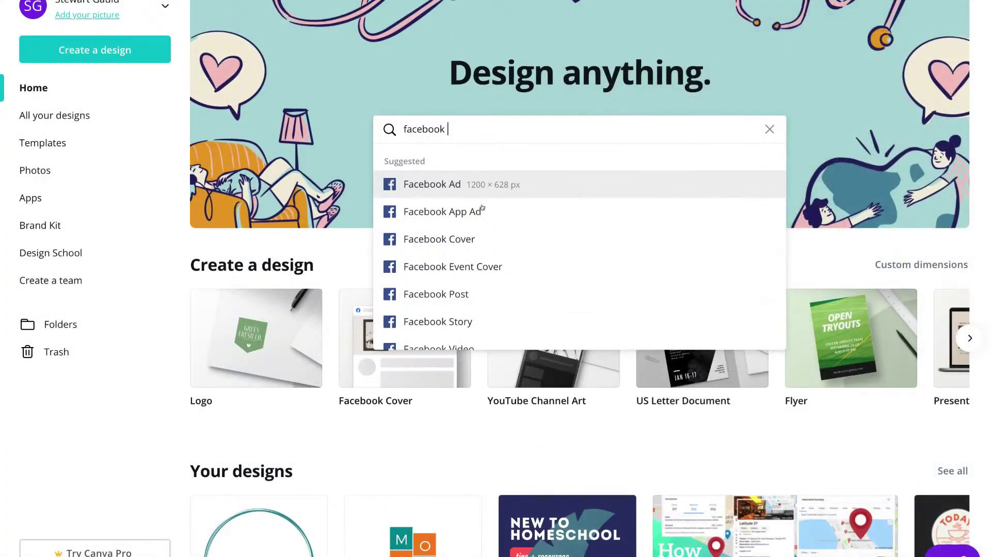
Switch to Canva and look through the Facebook Cover templates.
click(544, 240)
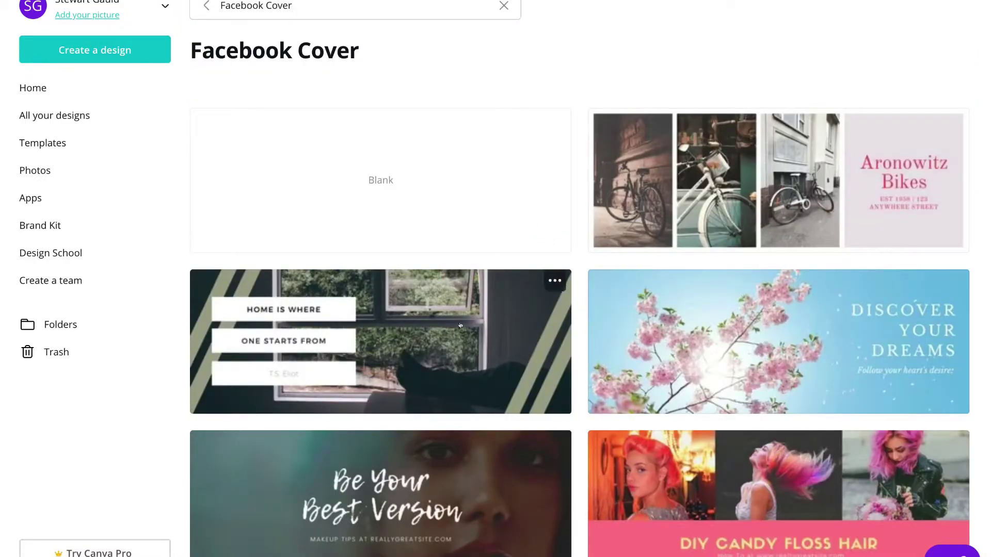
click(634, 188)
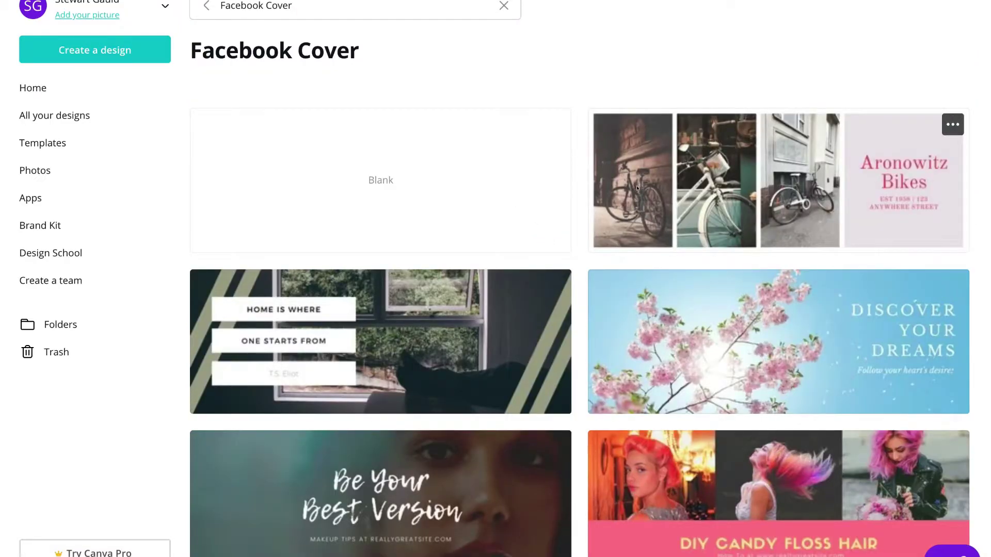
scroll(225, 324, down, 1)
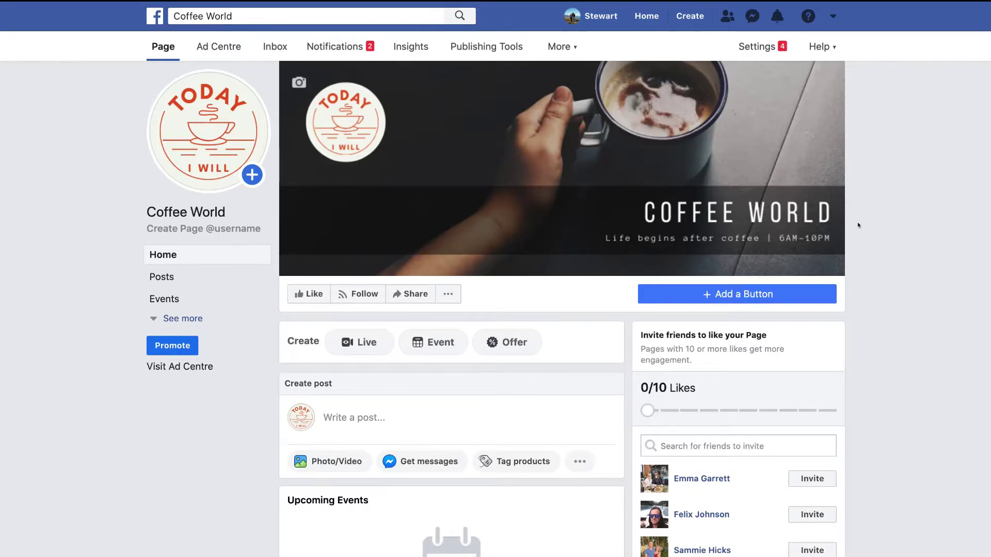
Switch back to Facebook and create the Page username coffeeworld12.
mouse_move(424, 196)
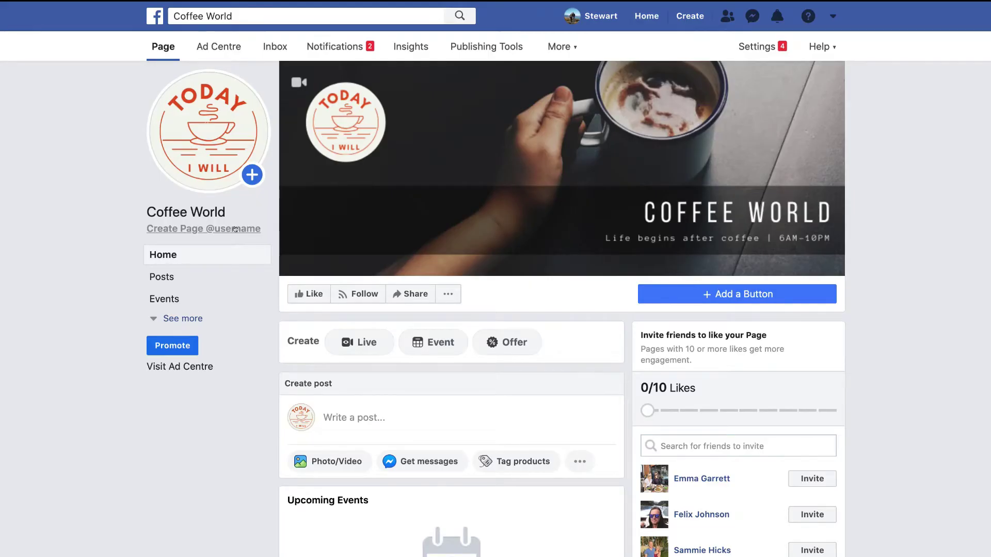
click(239, 229)
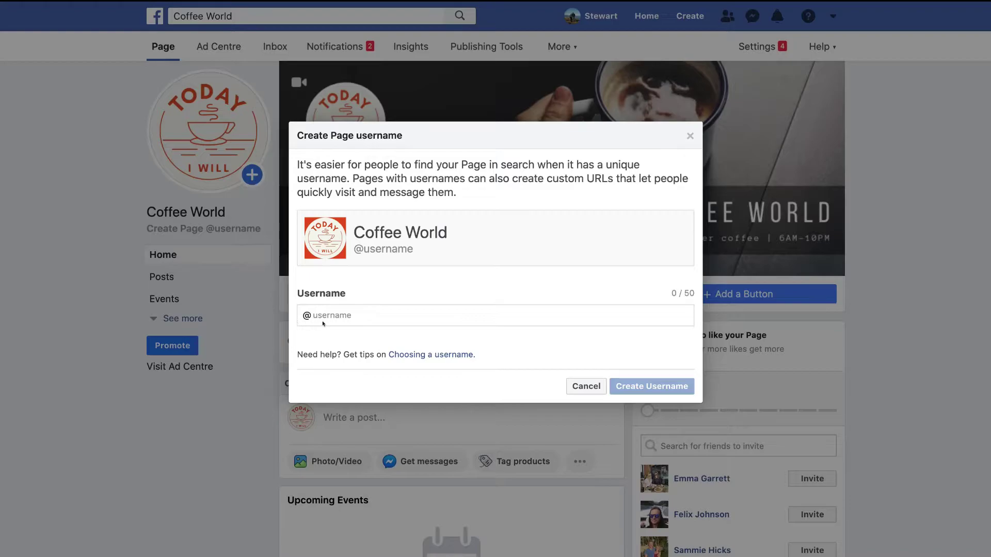
click(329, 310)
text(coffeeworld)
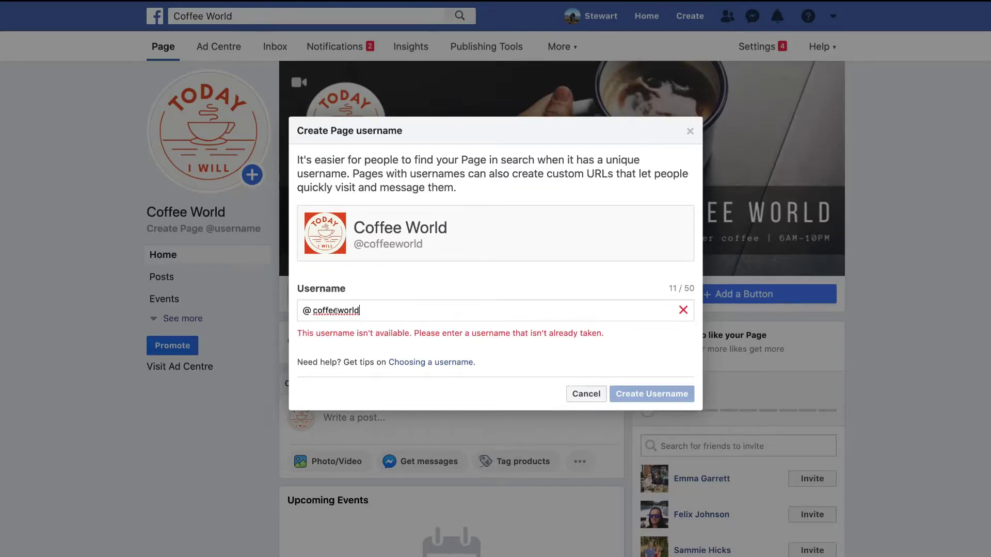
text(12)
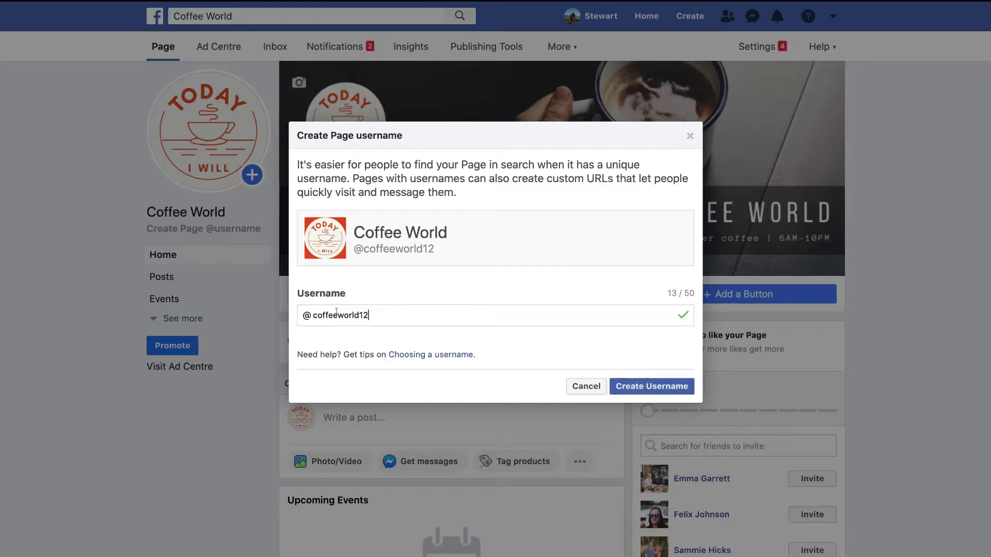
click(652, 388)
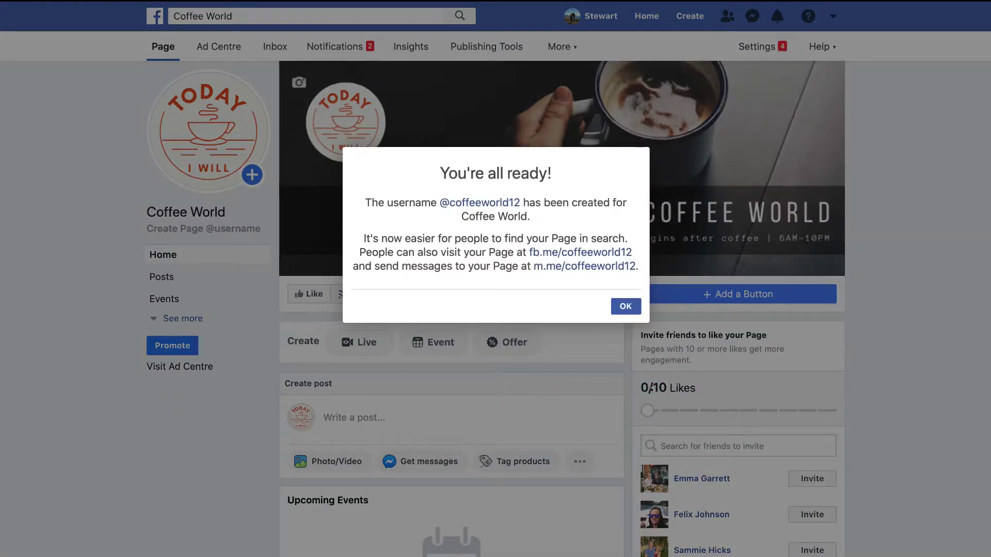
click(625, 306)
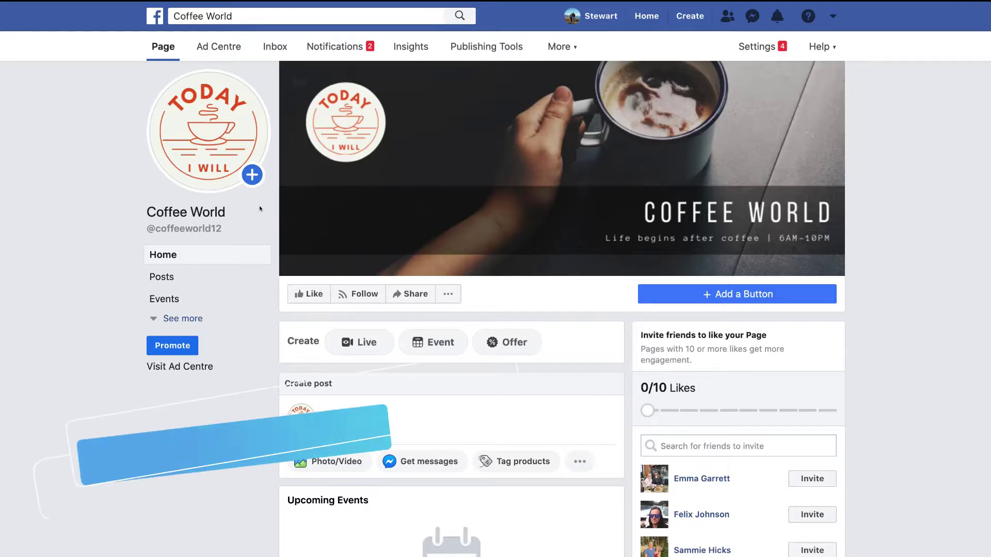
Add a Send Message button to the Page from the contact options and finish its setup.
click(766, 294)
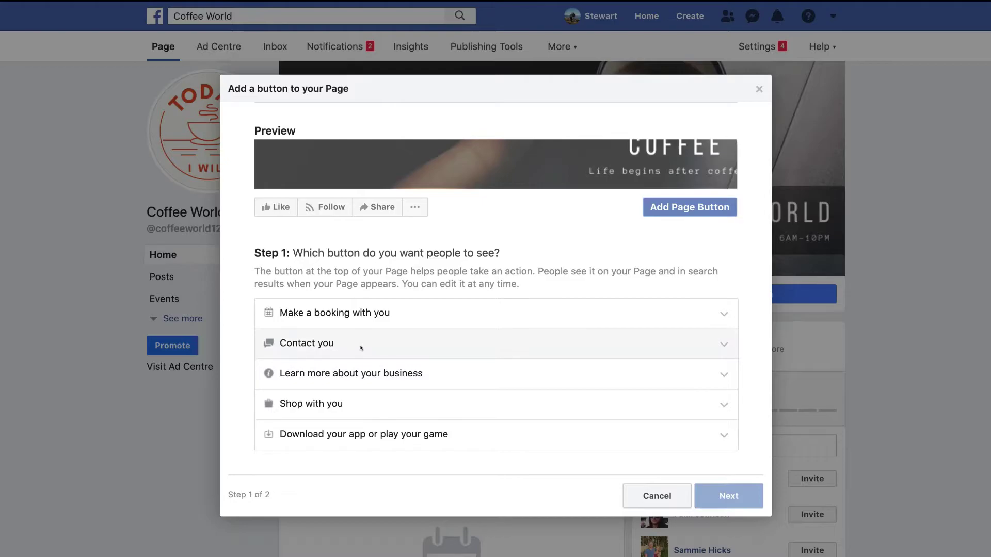
click(334, 346)
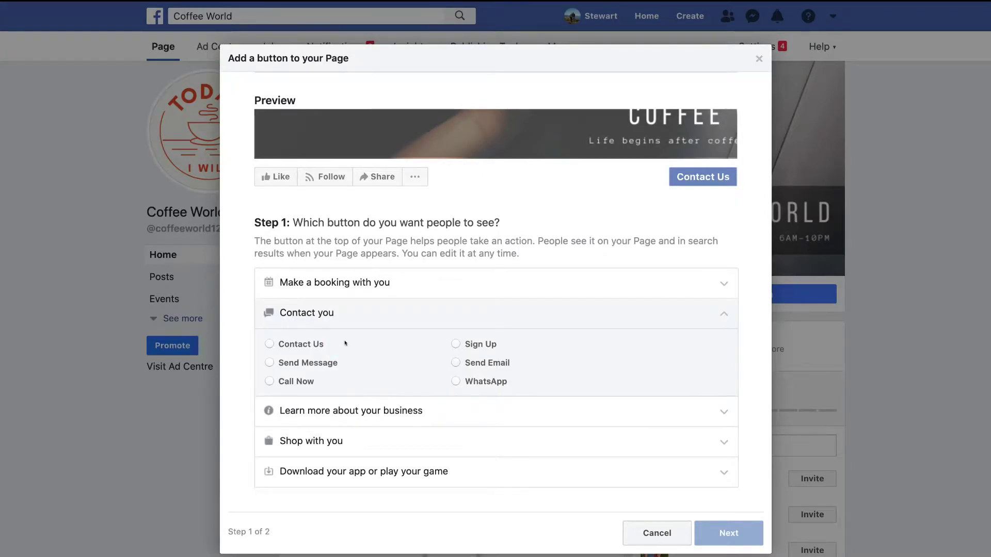
click(269, 363)
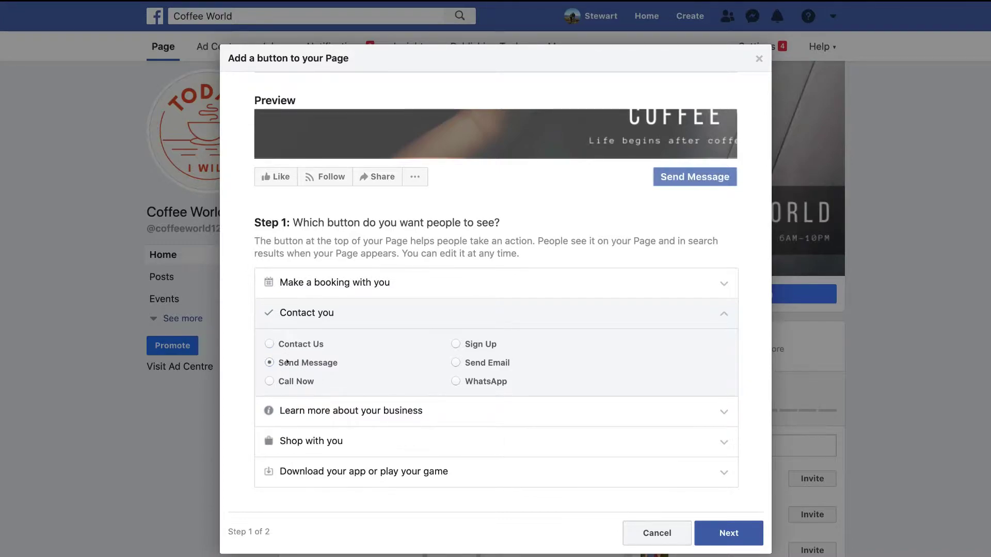
click(728, 533)
click(433, 389)
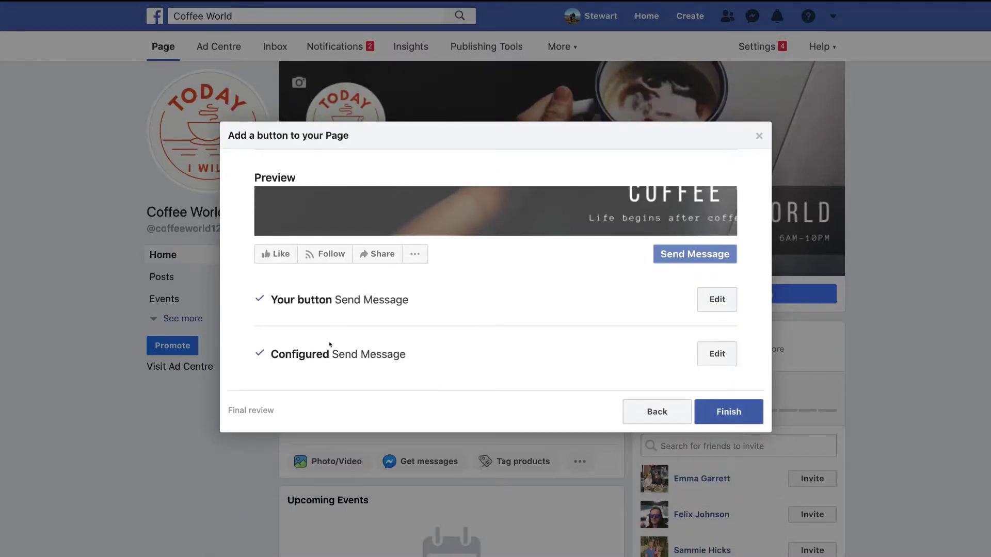
click(745, 412)
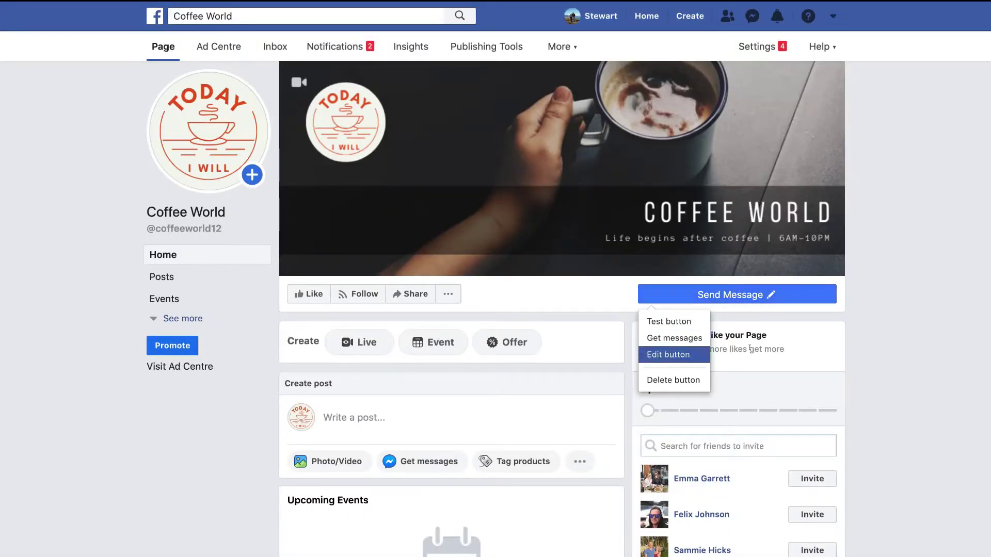
mouse_move(708, 296)
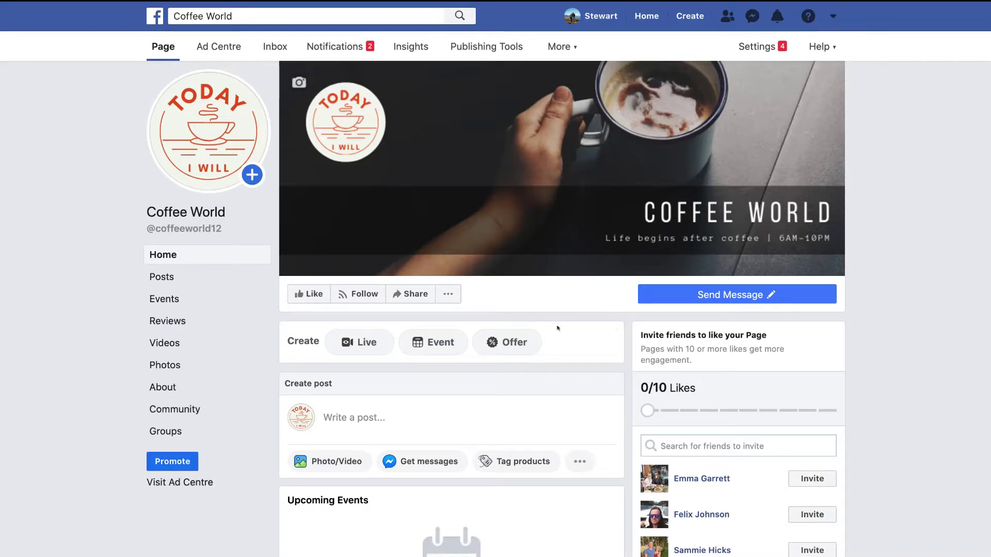
Open the Our story editor in the Page's About section and add the Coffee World cover image as its photo.
click(170, 387)
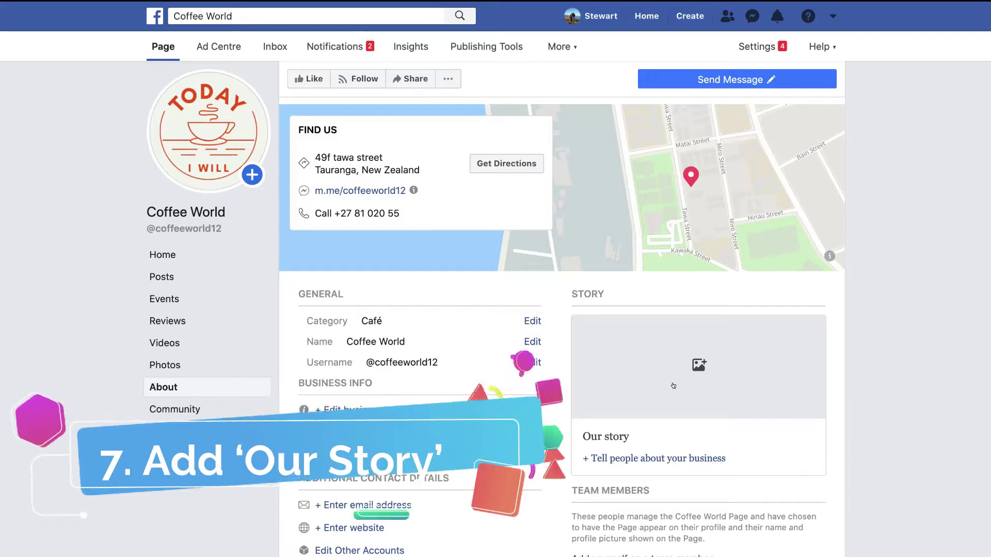
click(673, 386)
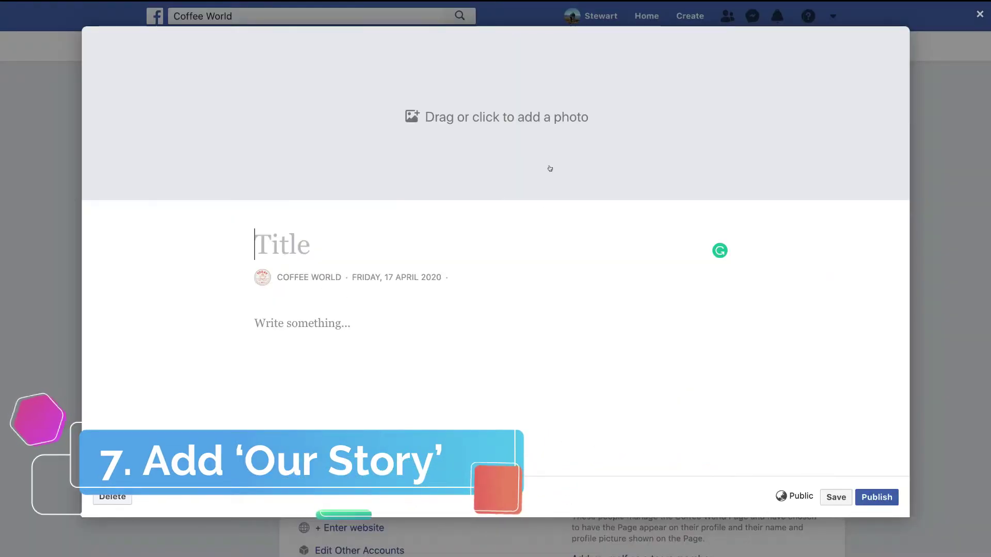
click(490, 118)
click(321, 192)
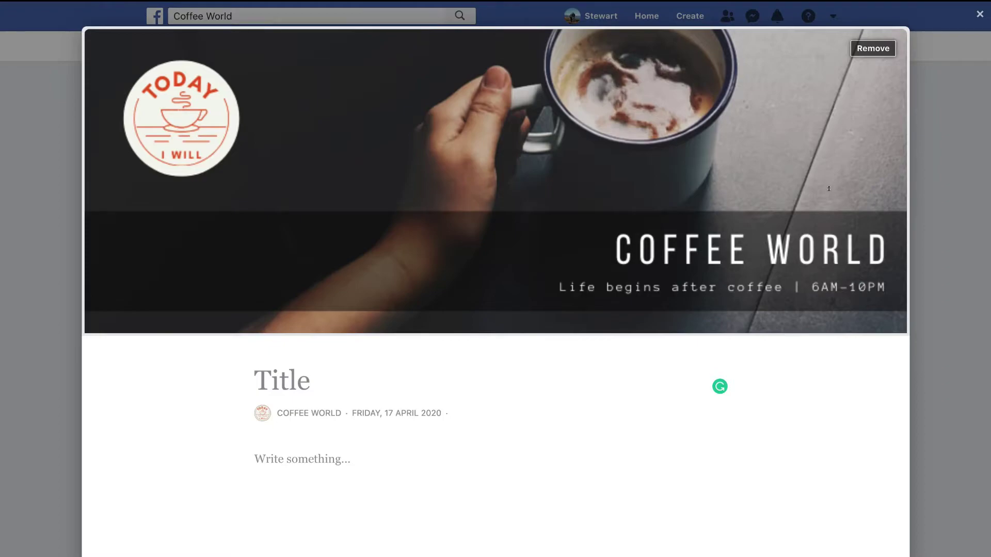
Title the story "Coffee World", write "Coffee world has the best coffee in NEW ZEALAND!" as its text, and publish it.
click(296, 384)
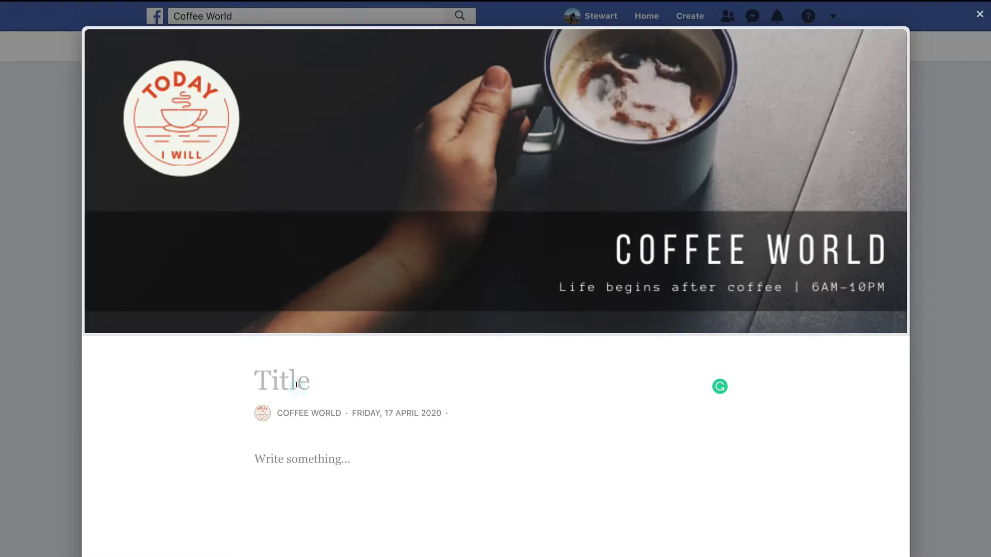
text(Coffee World)
click(273, 459)
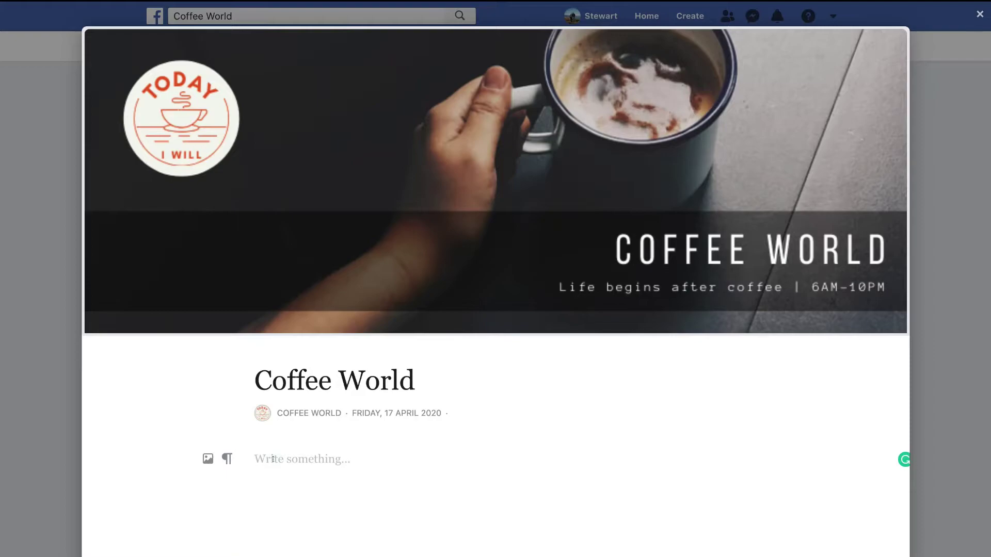
text(Coffee world has the best coffee in NEW ZEALAND!)
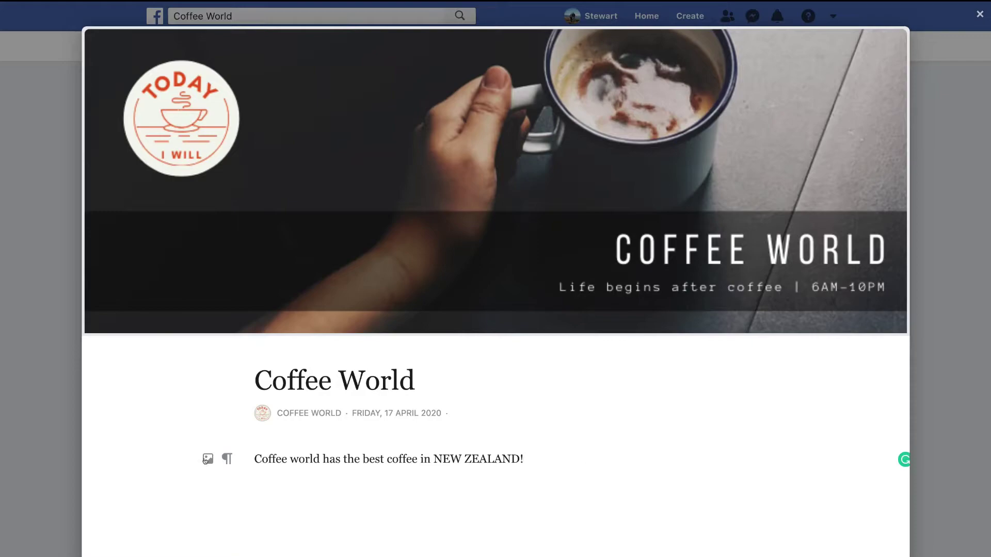
mouse_move(225, 457)
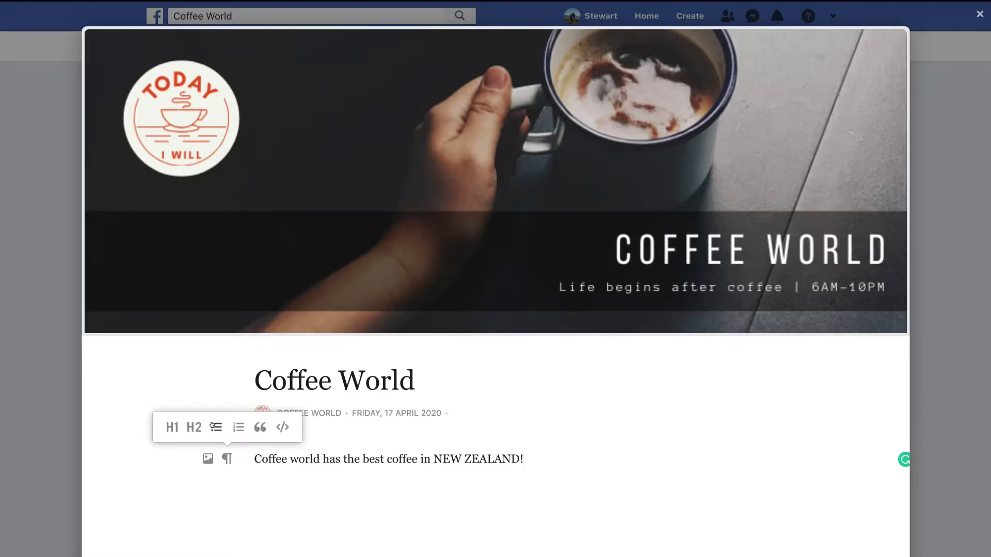
scroll(334, 478, down, 2)
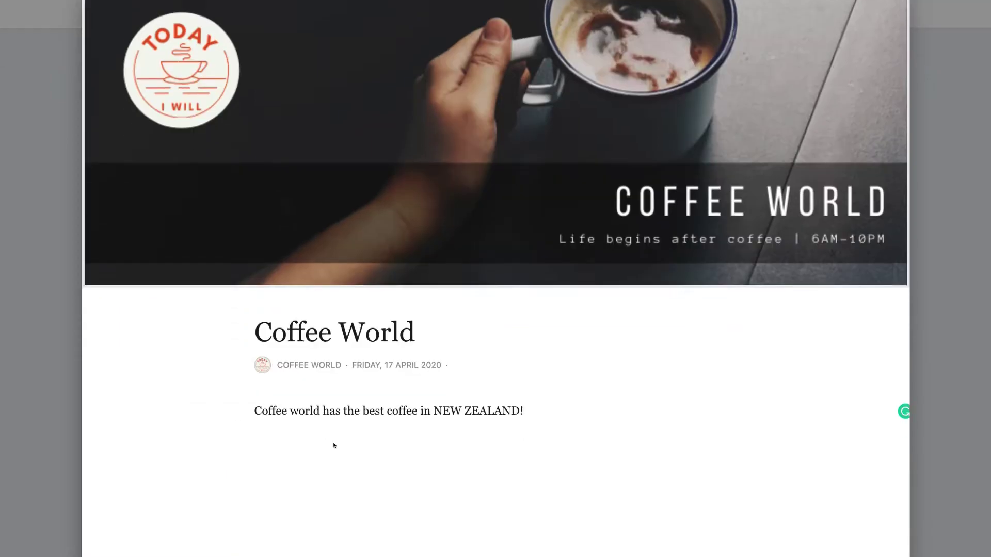
click(874, 544)
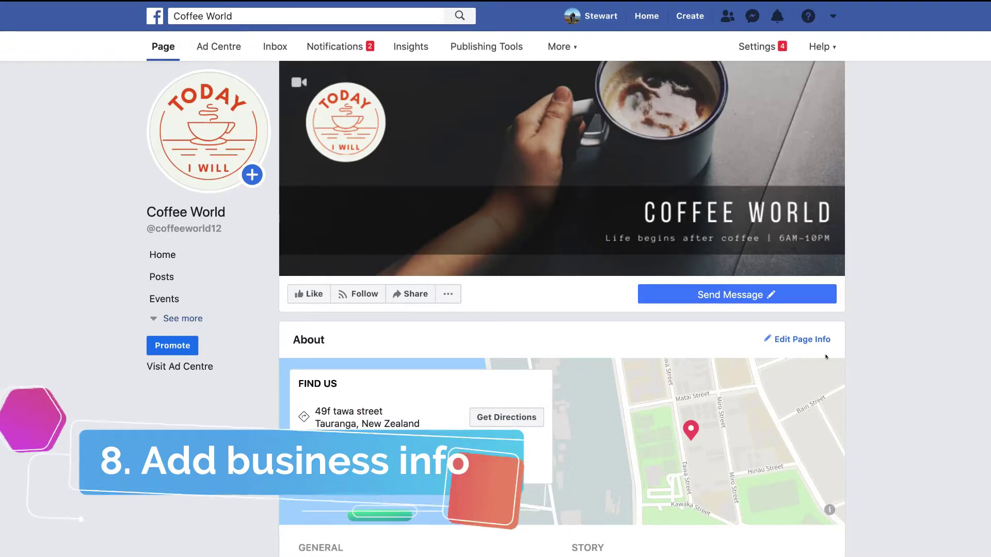
Edit the Page info, adding the categories Cafeteria and Internet café and the business email address.
click(806, 341)
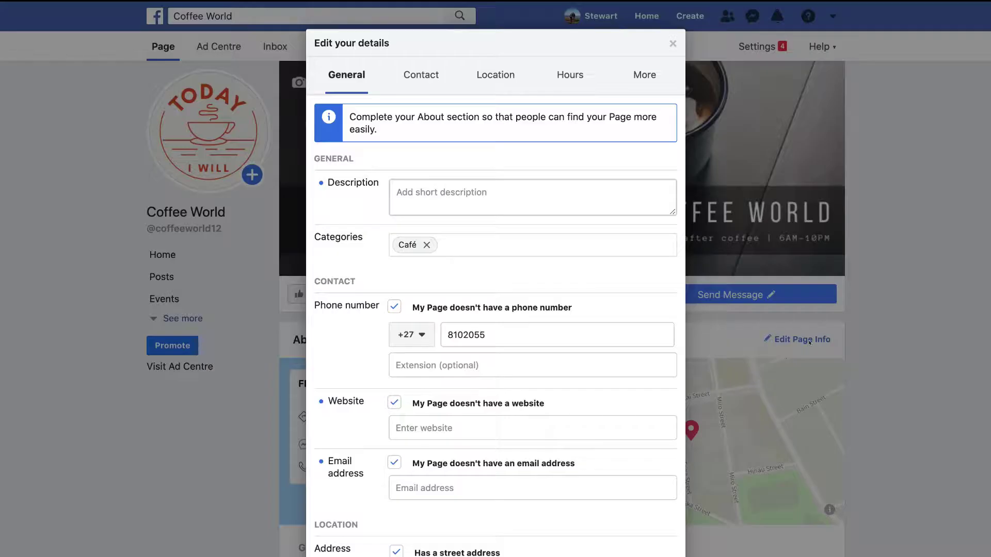
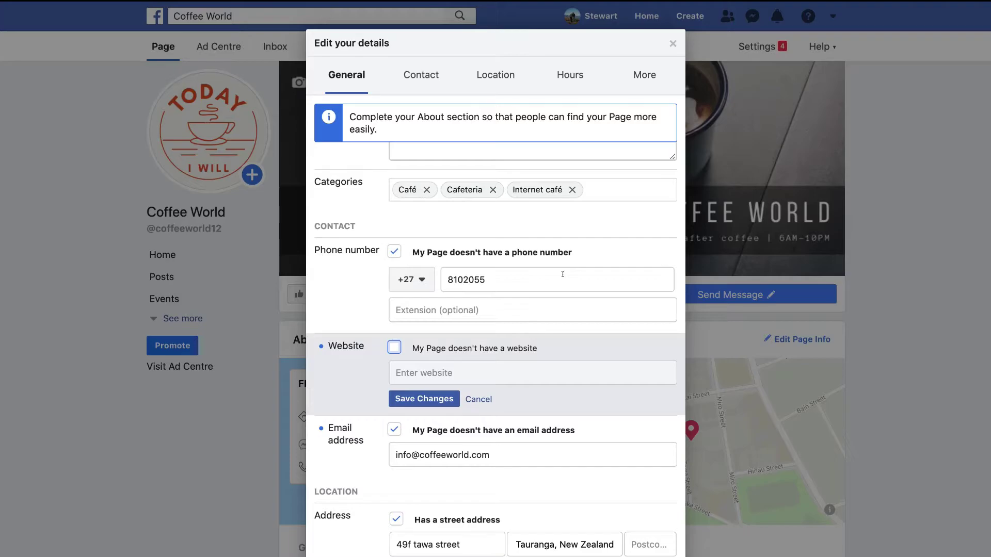
scroll(571, 378, down, 1)
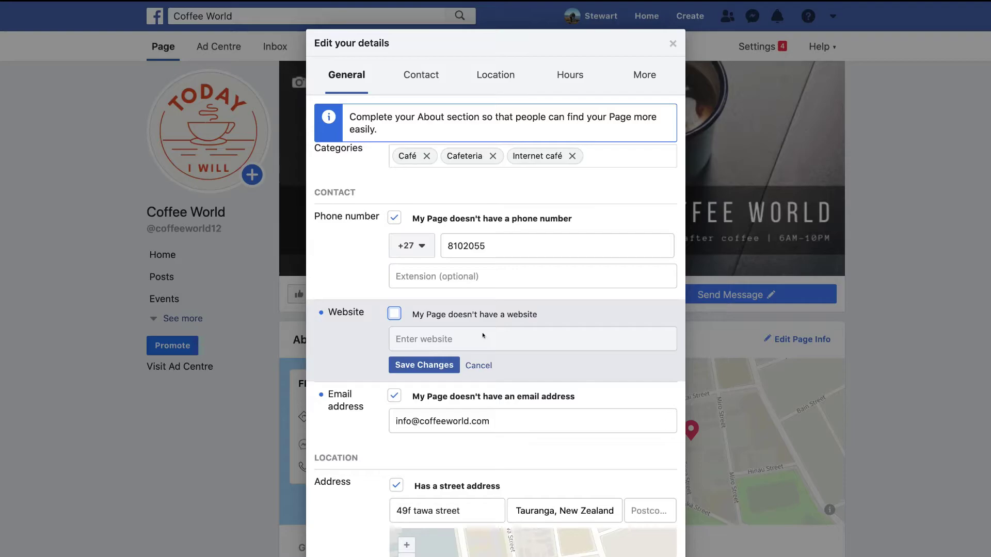
scroll(544, 331, down, 2)
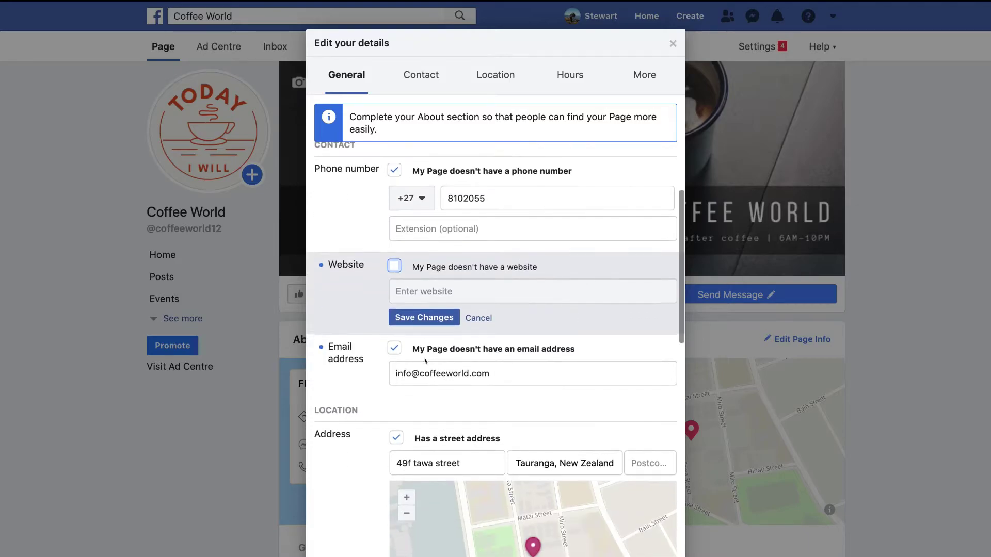
scroll(502, 368, down, 5)
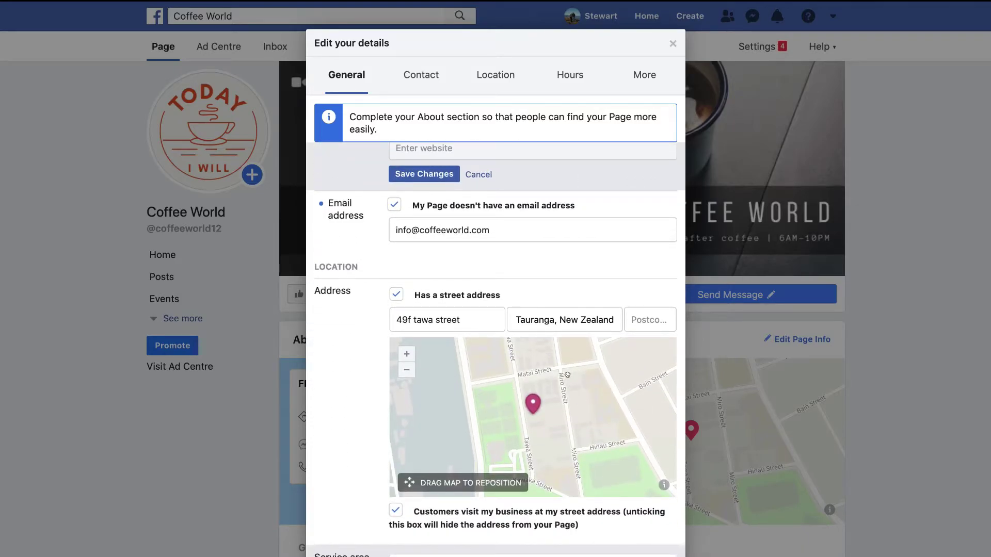
Review the street address, service area, opening hours and price range in the Page details, and close the editor.
scroll(551, 392, down, 2)
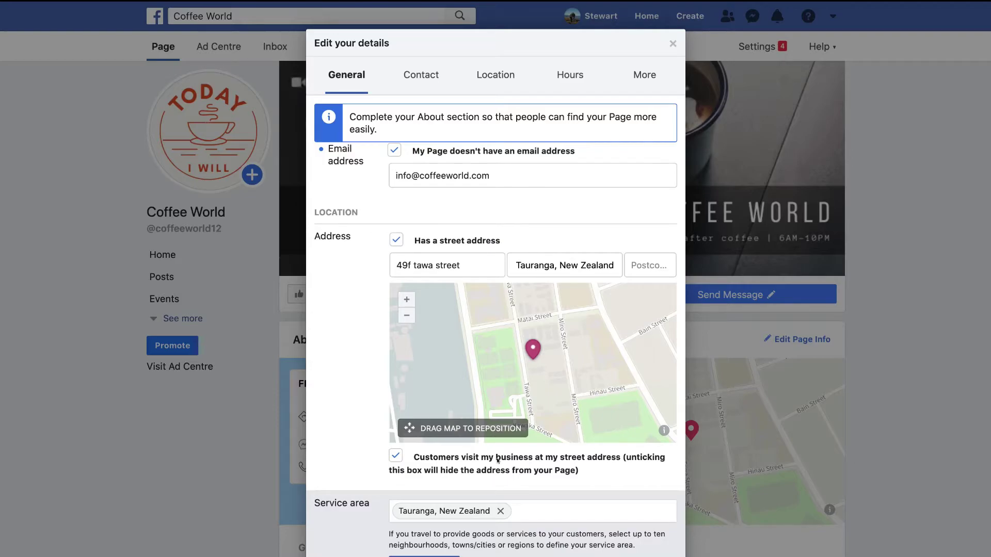
scroll(569, 403, down, 3)
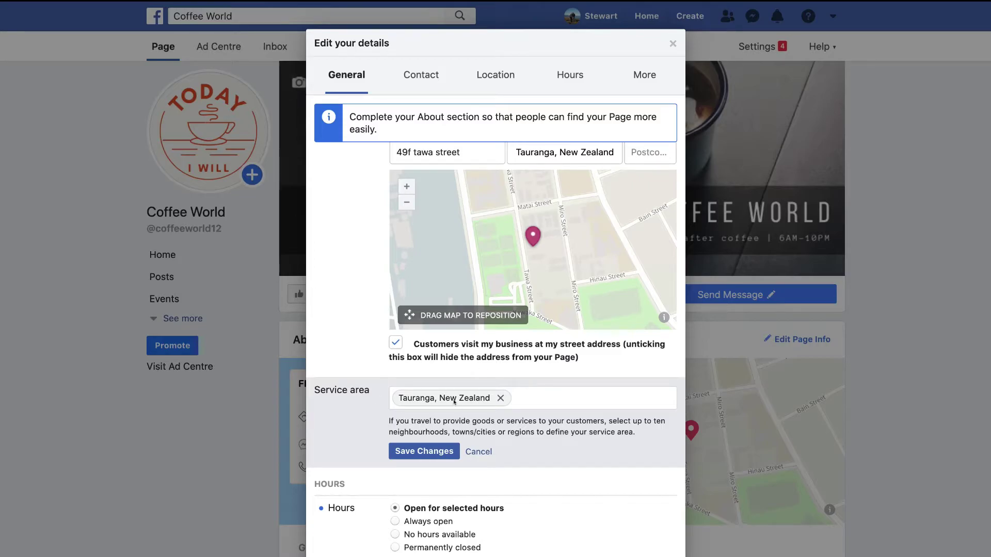
scroll(564, 406, down, 4)
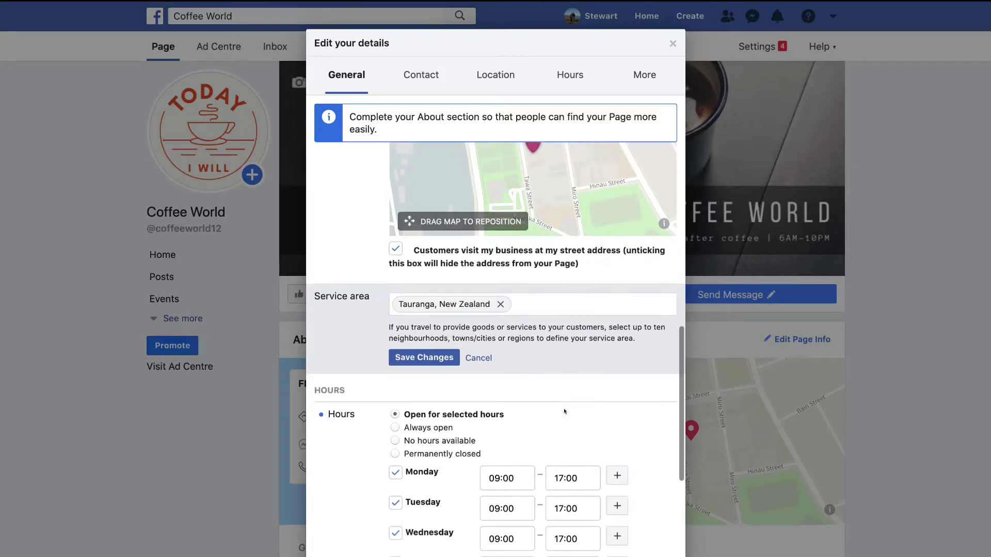
scroll(564, 406, down, 2)
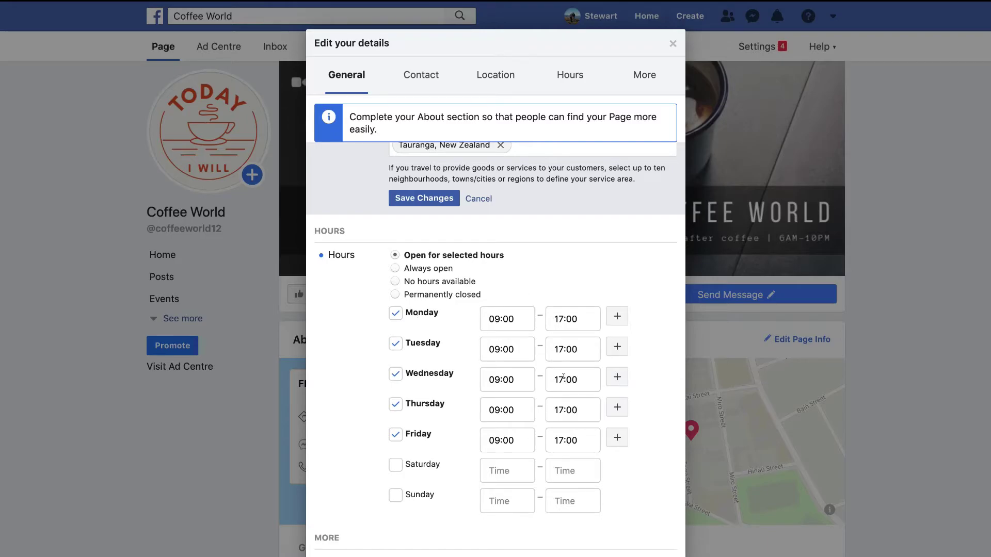
scroll(563, 377, down, 4)
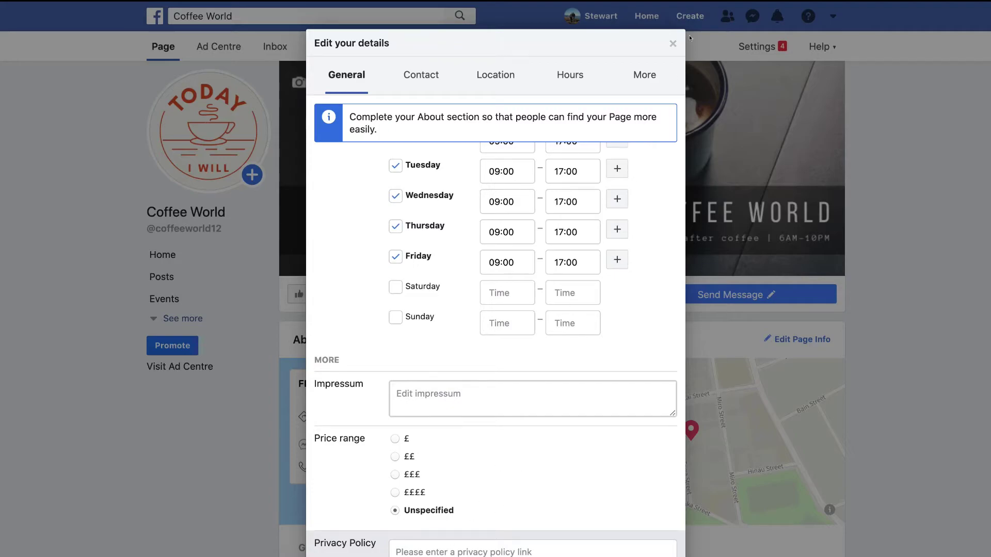
click(672, 43)
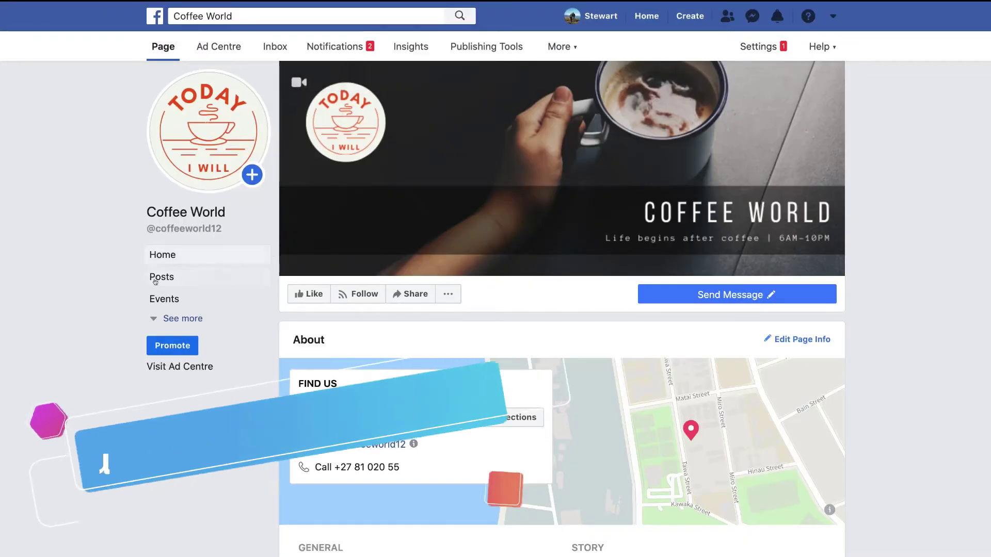
In the Page's Templates and tabs settings, try moving the Videos tab above Reviews in the tab order.
click(170, 316)
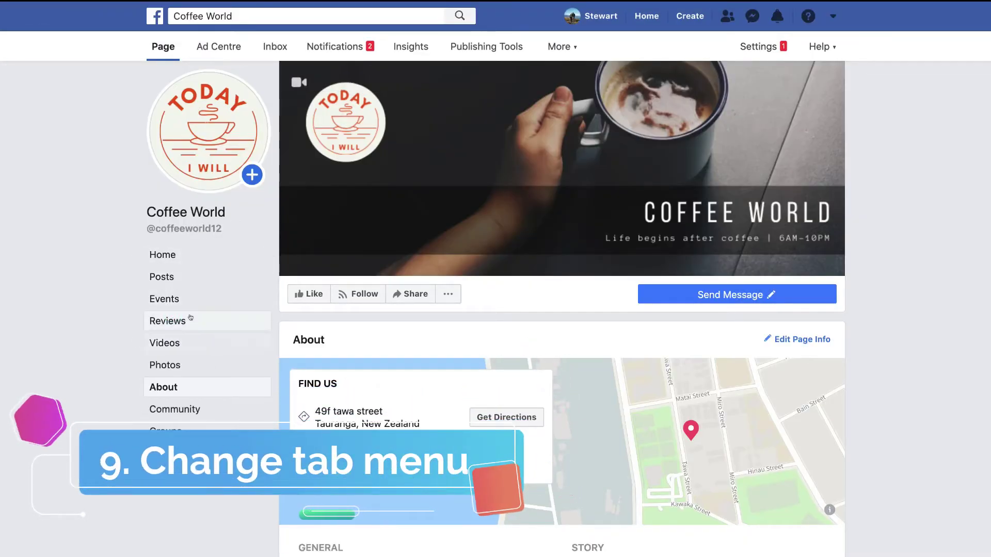
click(759, 47)
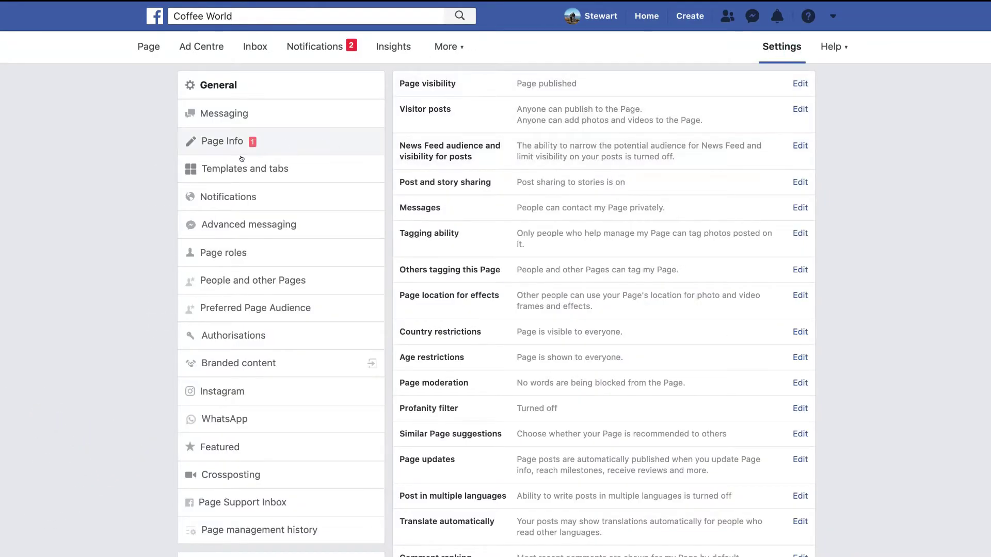
click(236, 166)
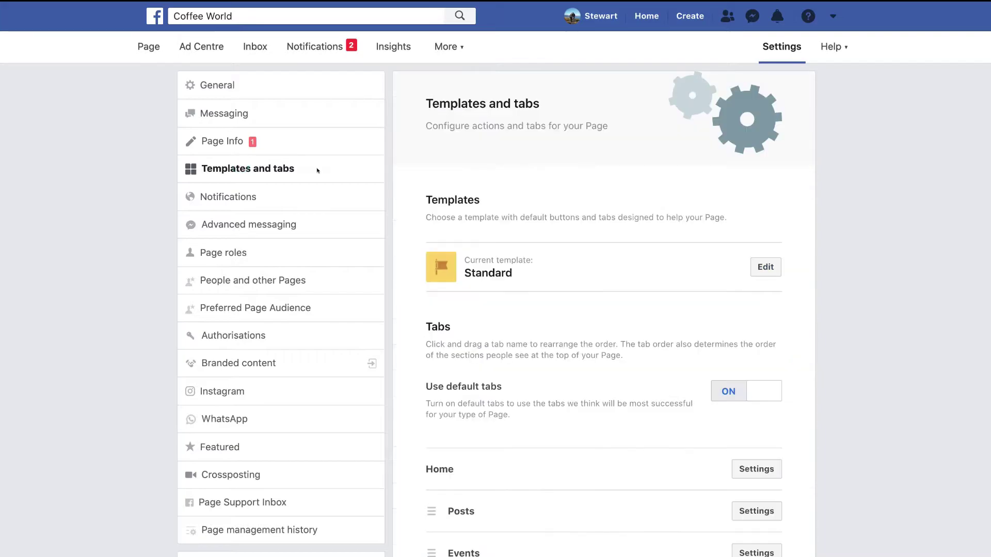
scroll(639, 291, down, 5)
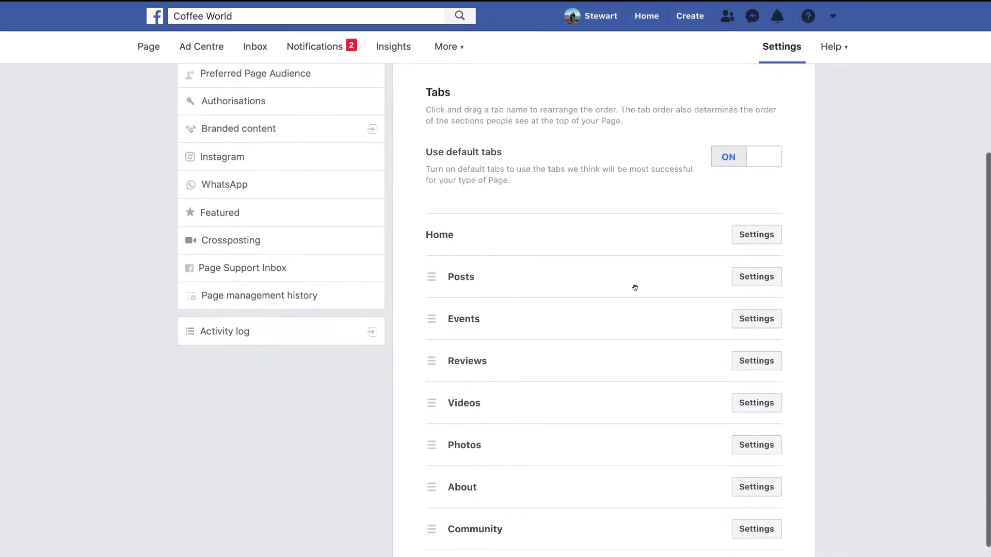
scroll(440, 383, down, 2)
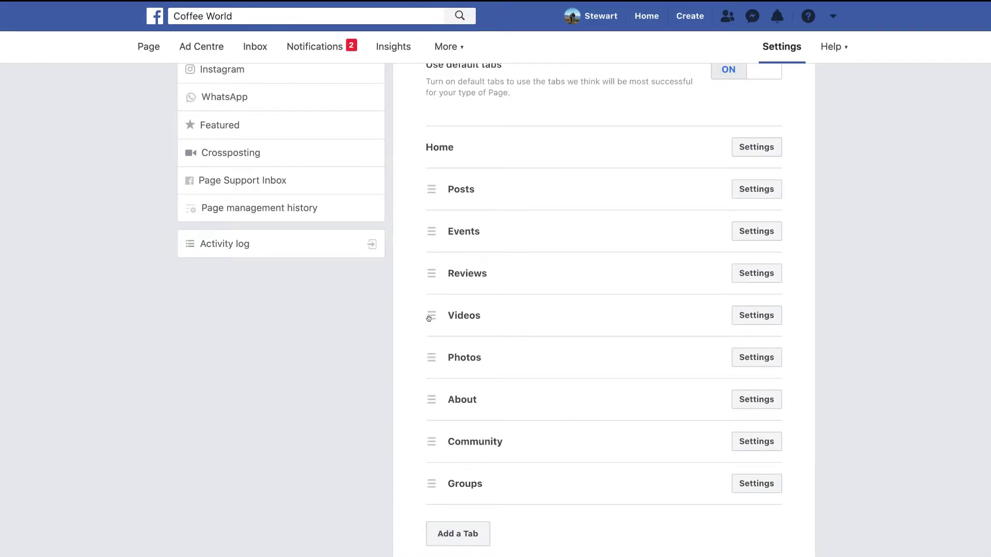
drag(427, 316, 423, 265)
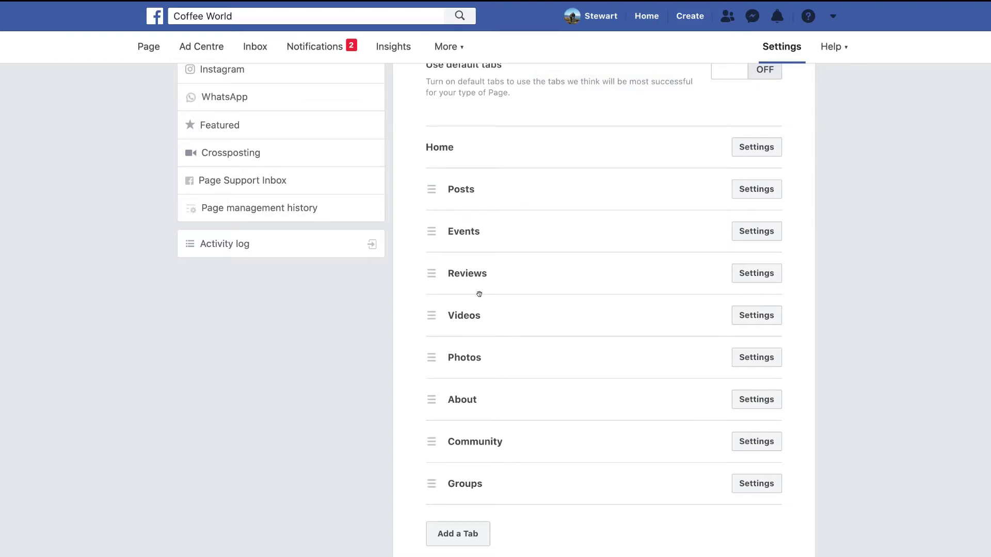
scroll(478, 294, down, 1)
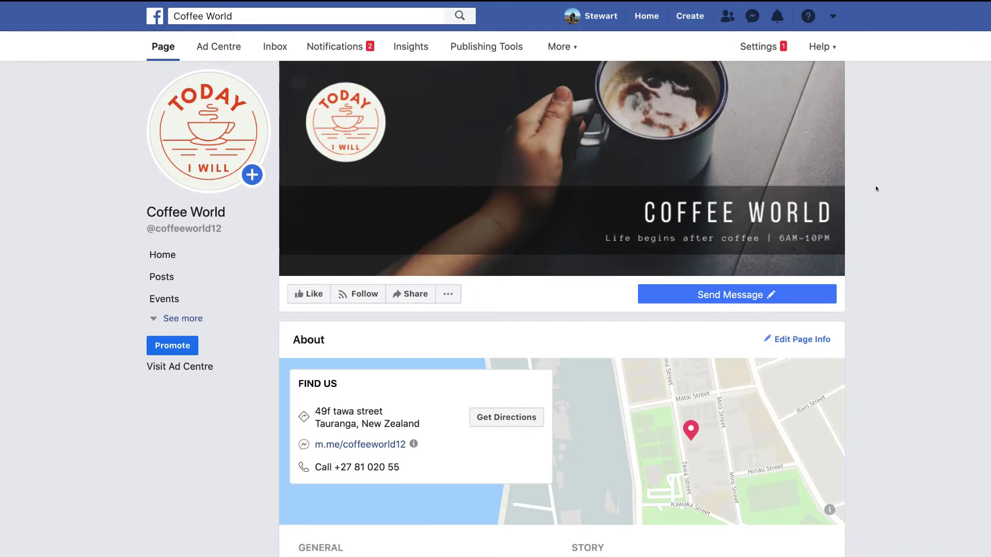
Open the Page's messaging settings and turn on the greeting shown when someone starts a Messenger conversation.
click(758, 47)
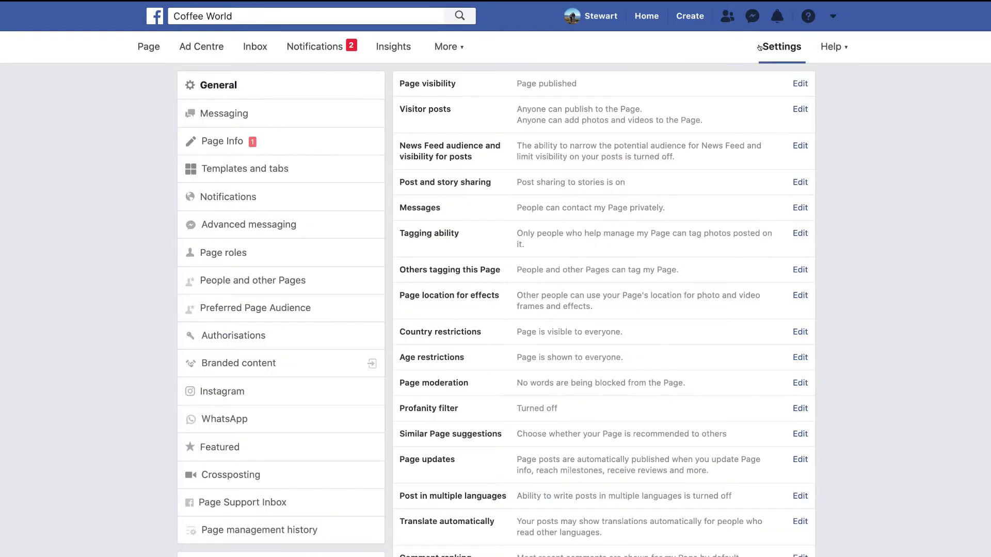
click(267, 108)
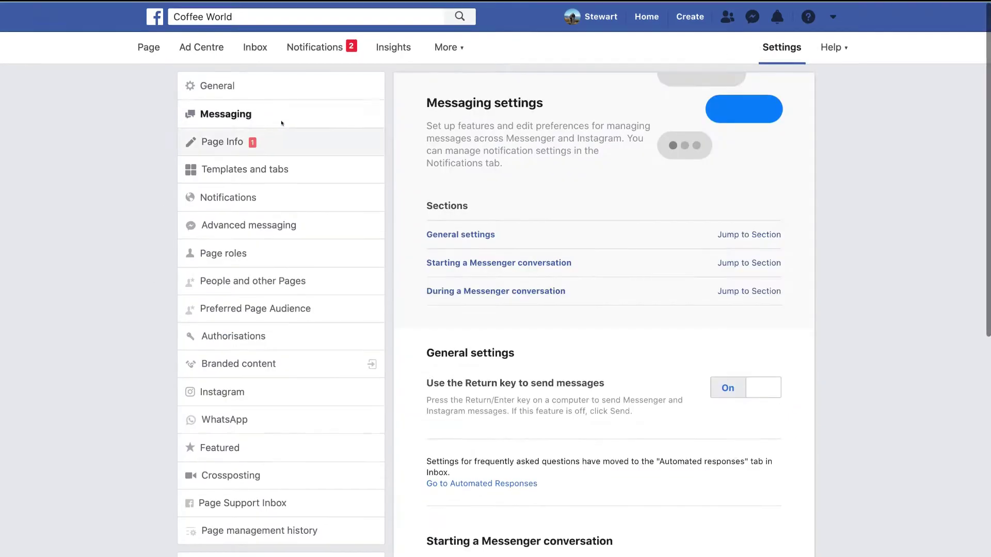
scroll(505, 216, down, 5)
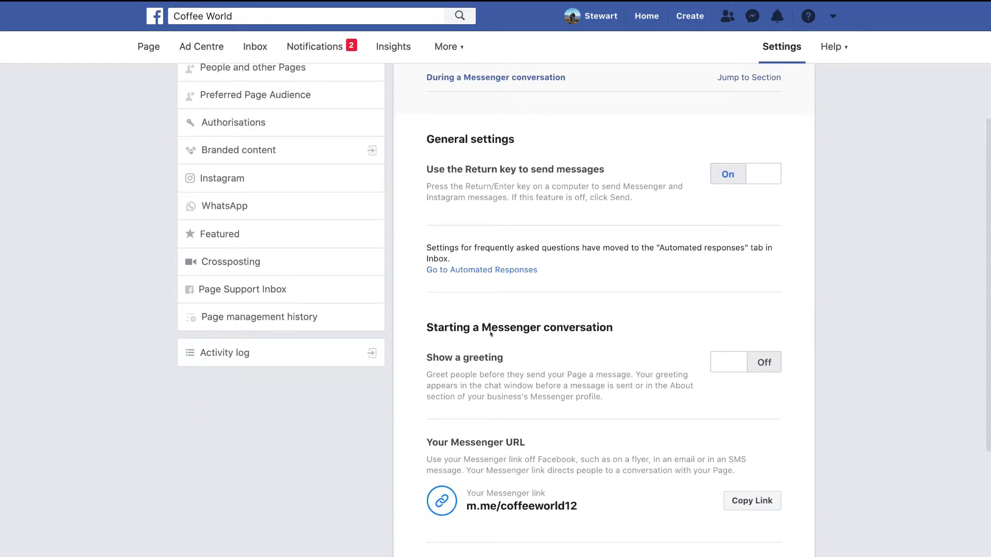
click(728, 362)
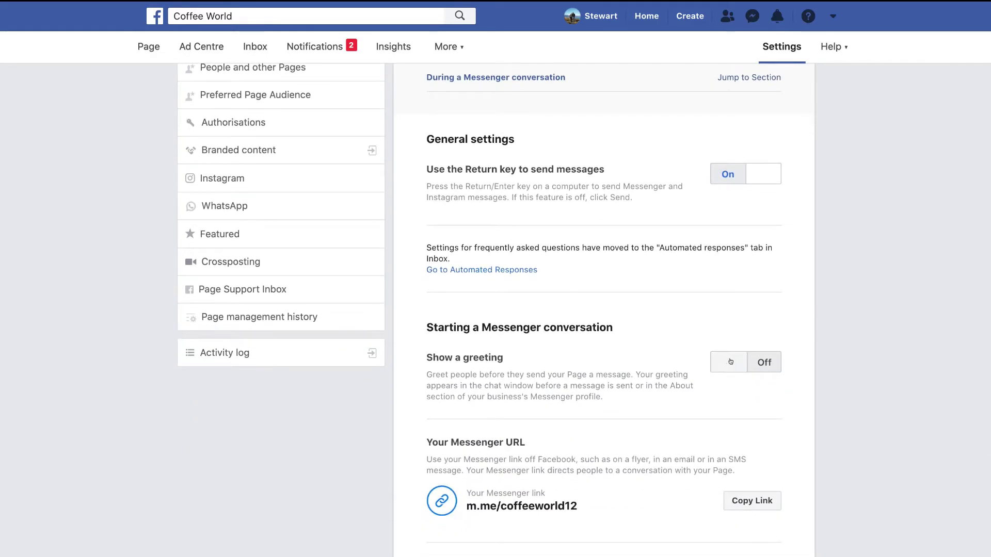
scroll(664, 340, down, 1)
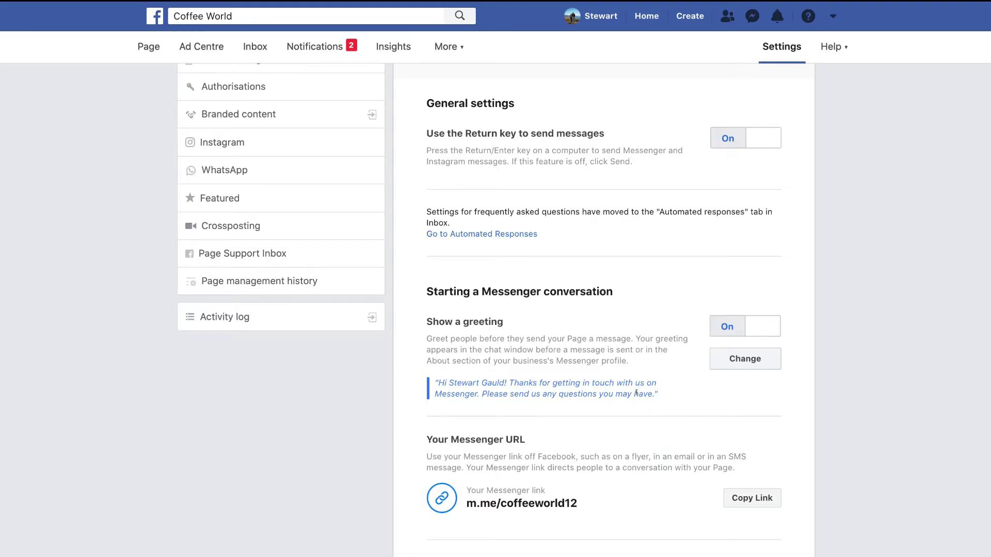
scroll(686, 413, down, 1)
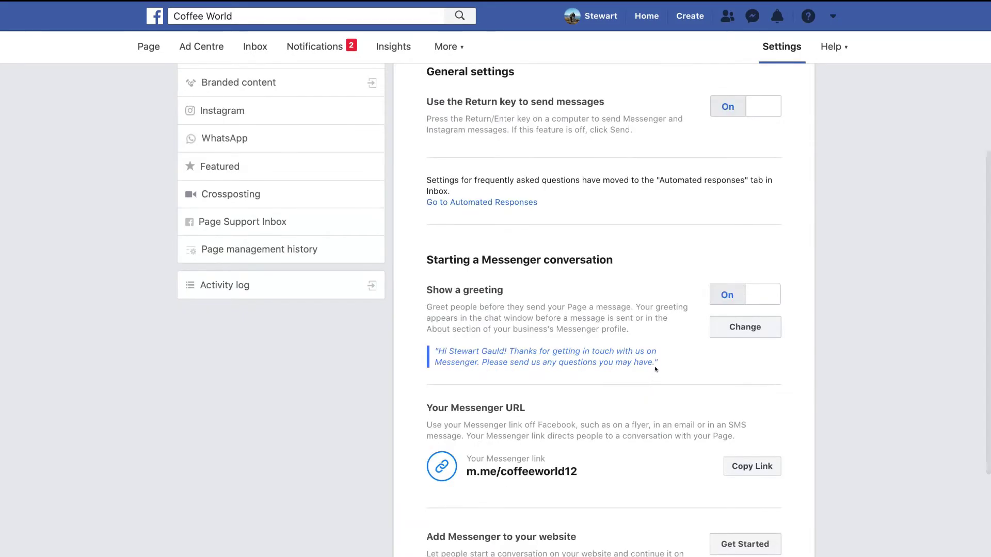
Open the Messenger greeting for editing, save its text, and open the setup for automated responses.
click(747, 333)
scroll(671, 361, down, 5)
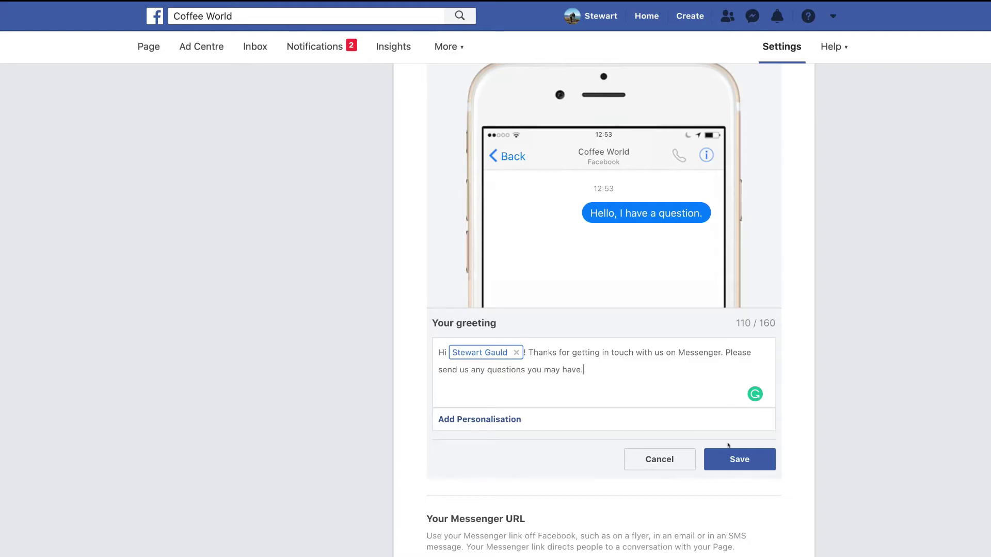
click(737, 459)
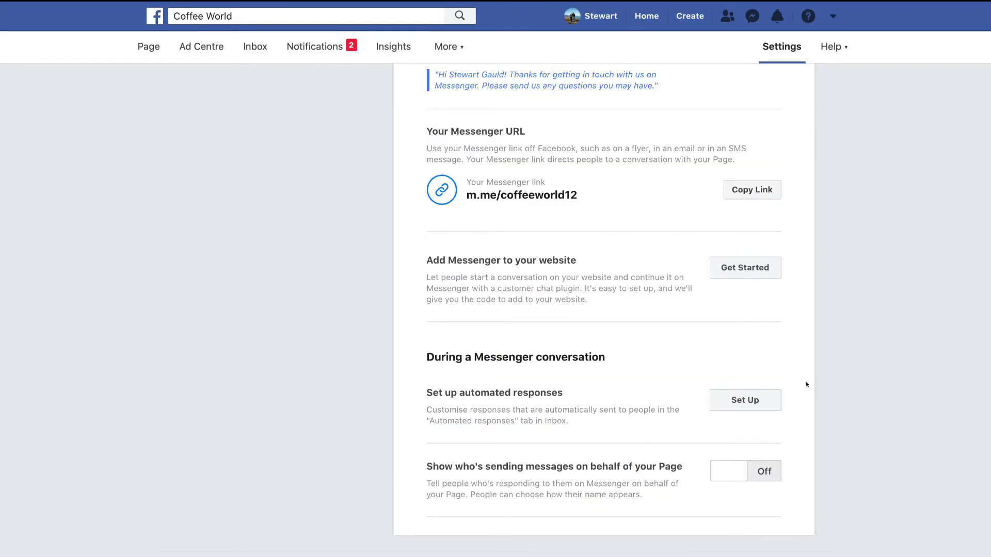
click(744, 401)
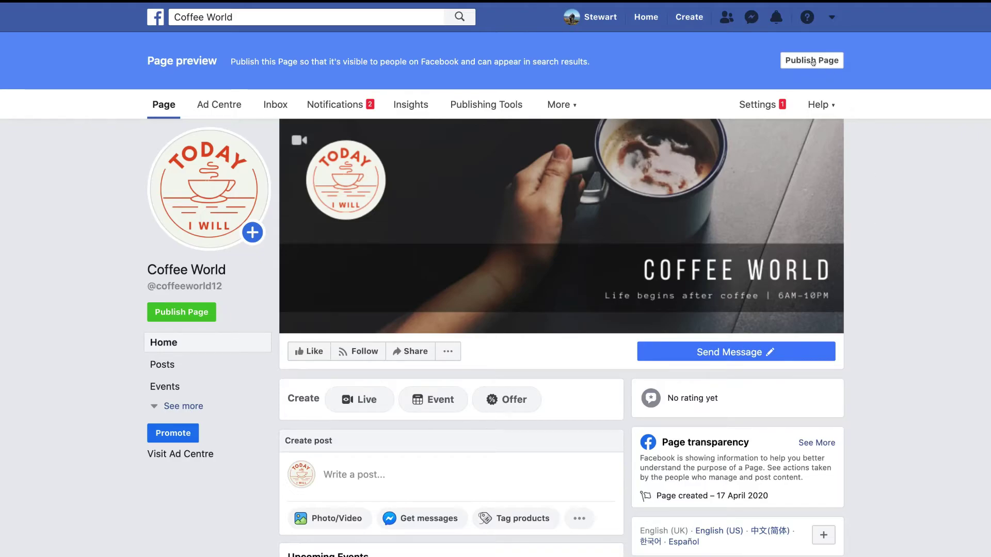
Change the Page visibility to Page published in the general settings and save the change.
click(757, 105)
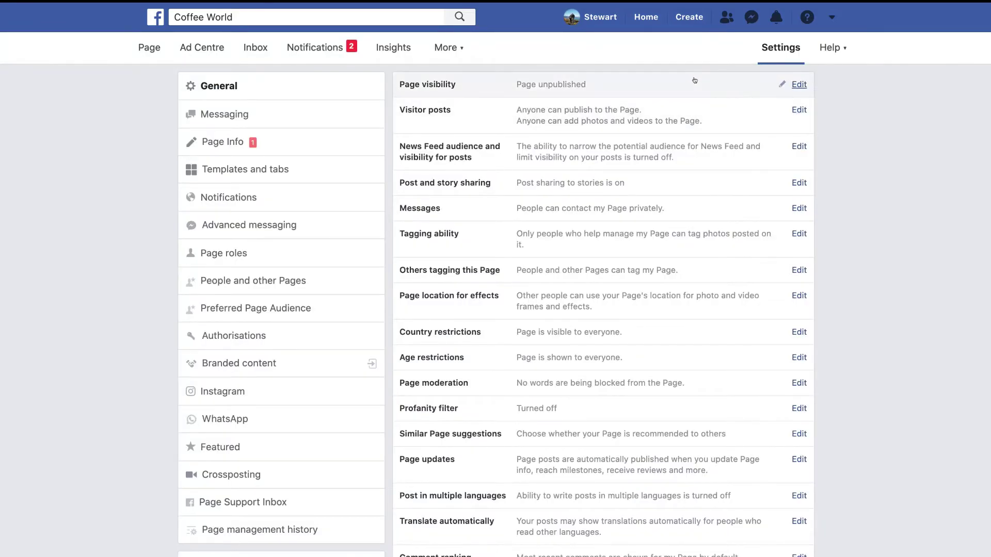
click(800, 83)
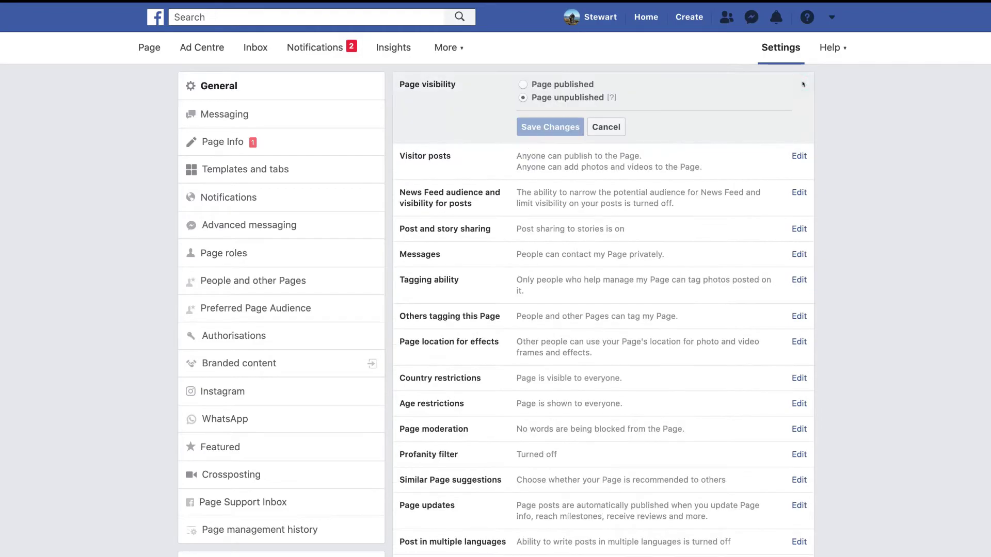
click(522, 84)
click(553, 126)
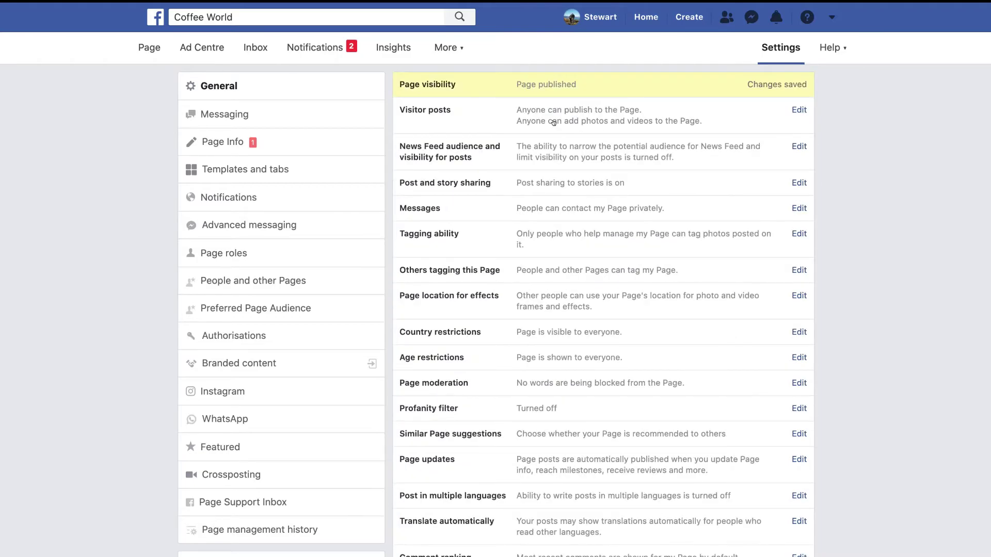
Return to the Page and open a new post to examine the available post options.
click(150, 46)
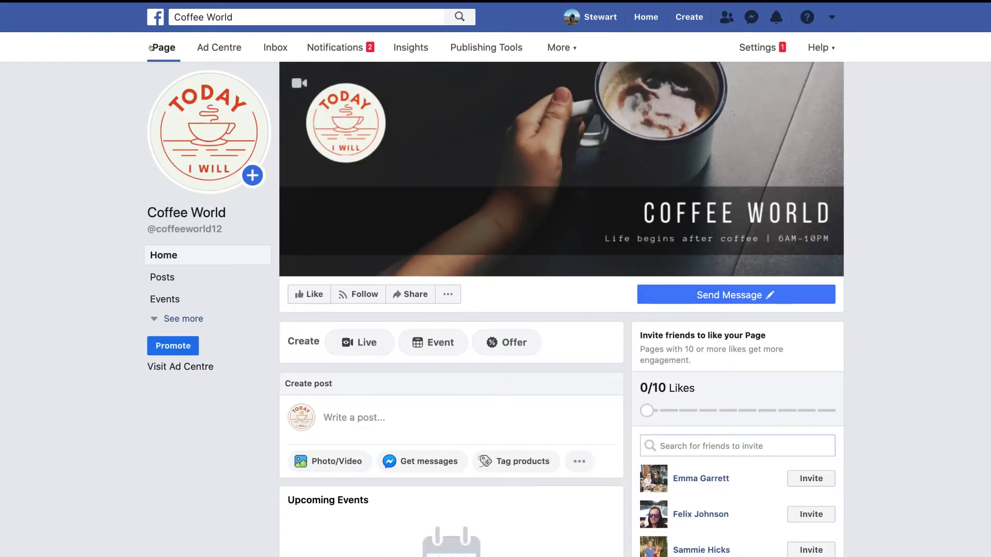
click(356, 415)
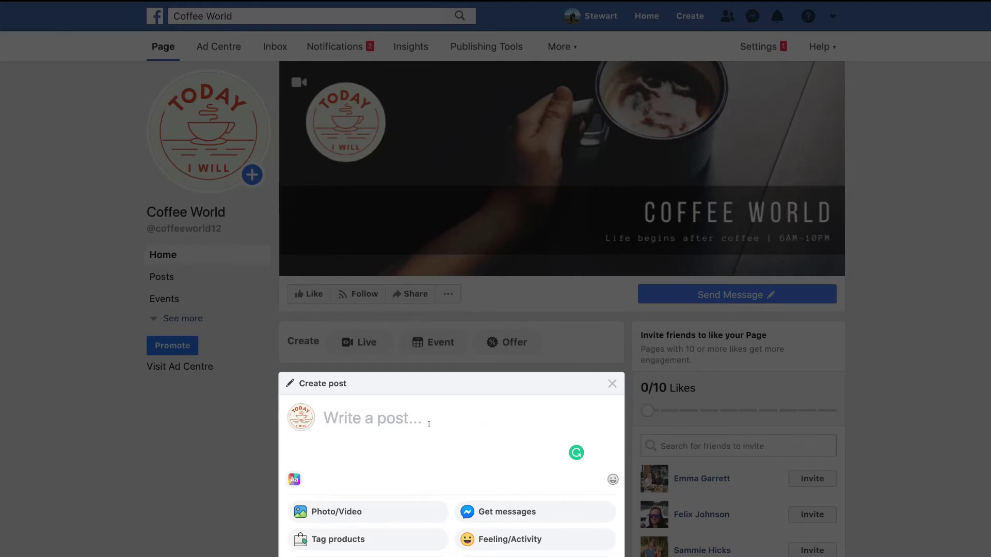
scroll(429, 423, down, 2)
scroll(429, 424, down, 1)
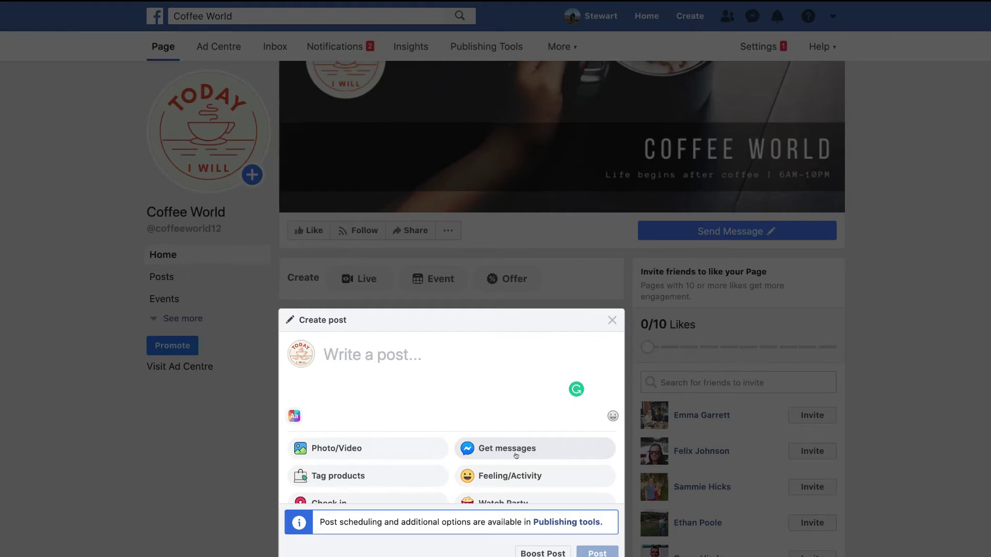
scroll(515, 456, down, 2)
Browse the suggested Facebook groups on the Groups discovery page.
click(750, 144)
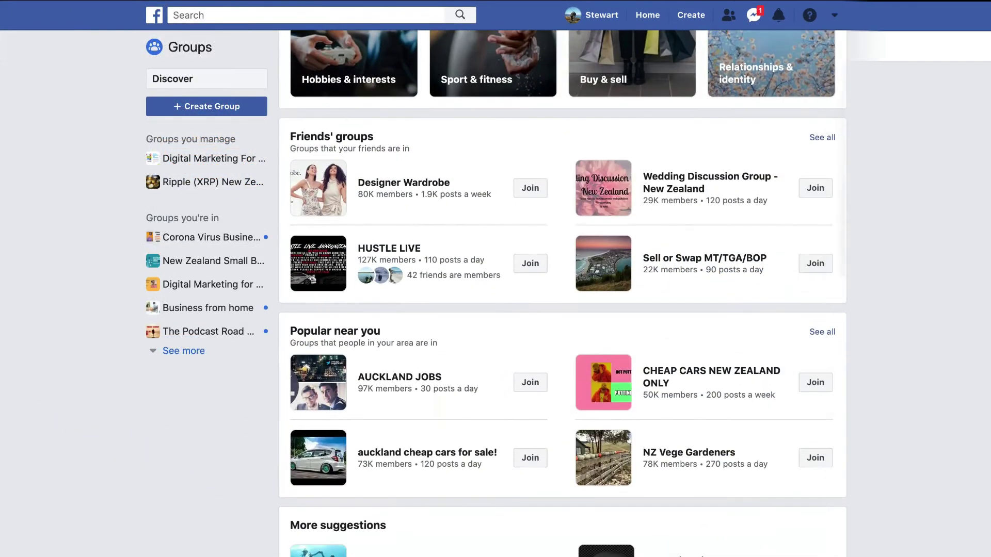
scroll(851, 347, down, 3)
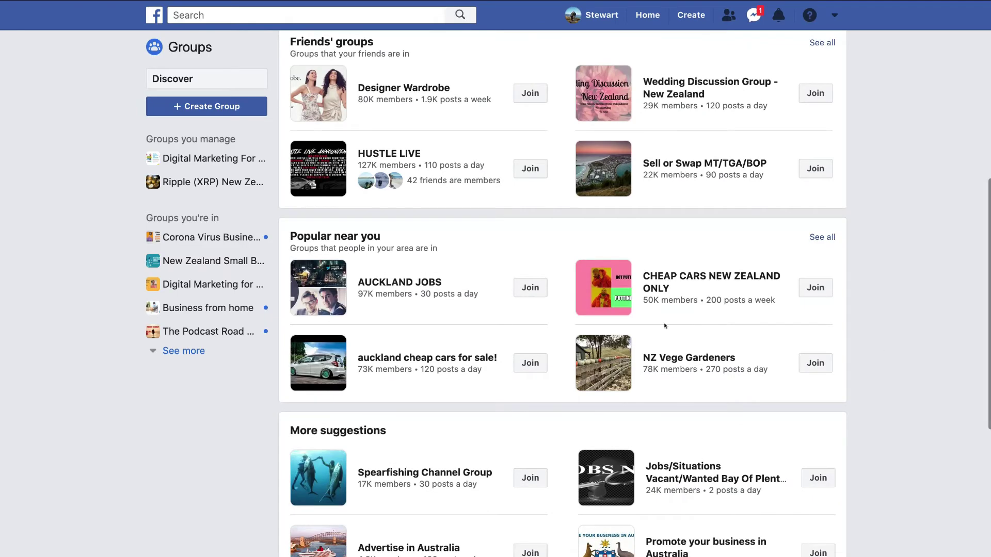
Check the joining identities for the Advertise in Australia group, trying Aluminium Artistry, Little GIANT Clothing Co. and Supaclean, and dismiss the choice without joining.
scroll(600, 349, down, 1)
scroll(600, 349, down, 5)
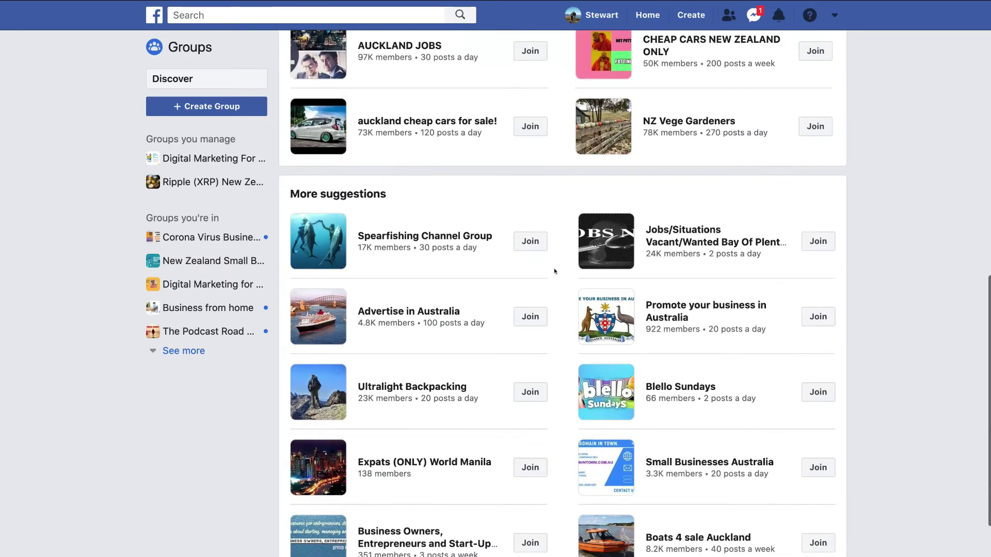
click(523, 315)
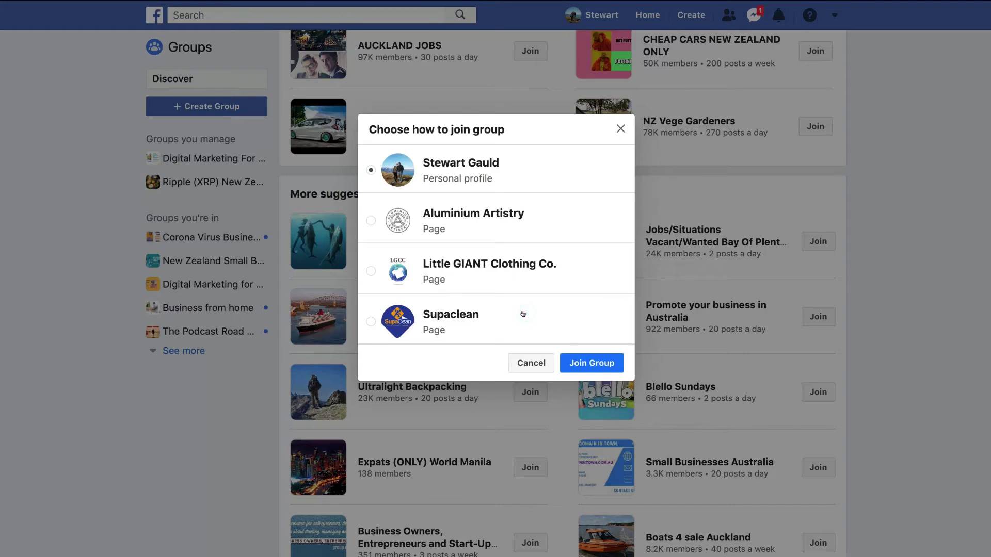
click(371, 217)
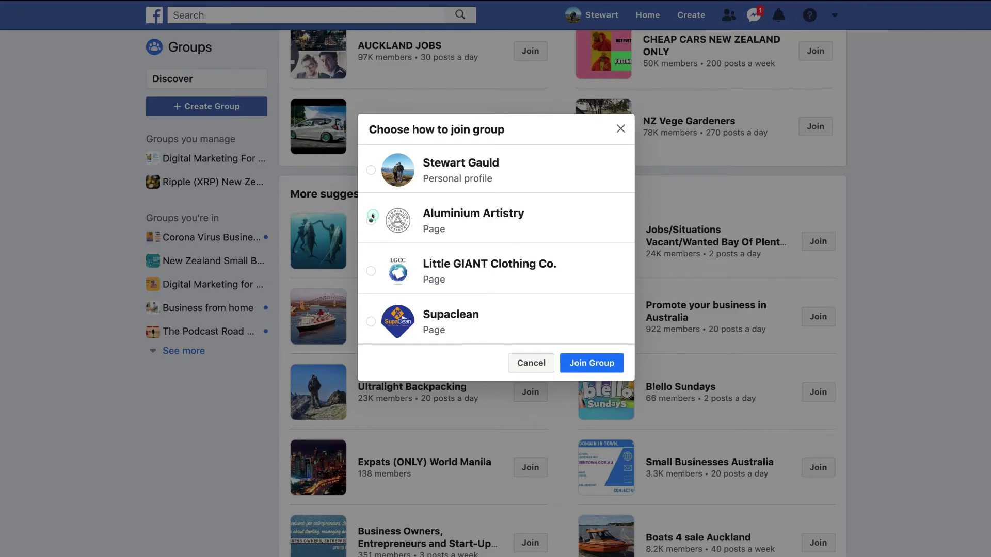
click(371, 271)
scroll(371, 269, down, 1)
click(369, 265)
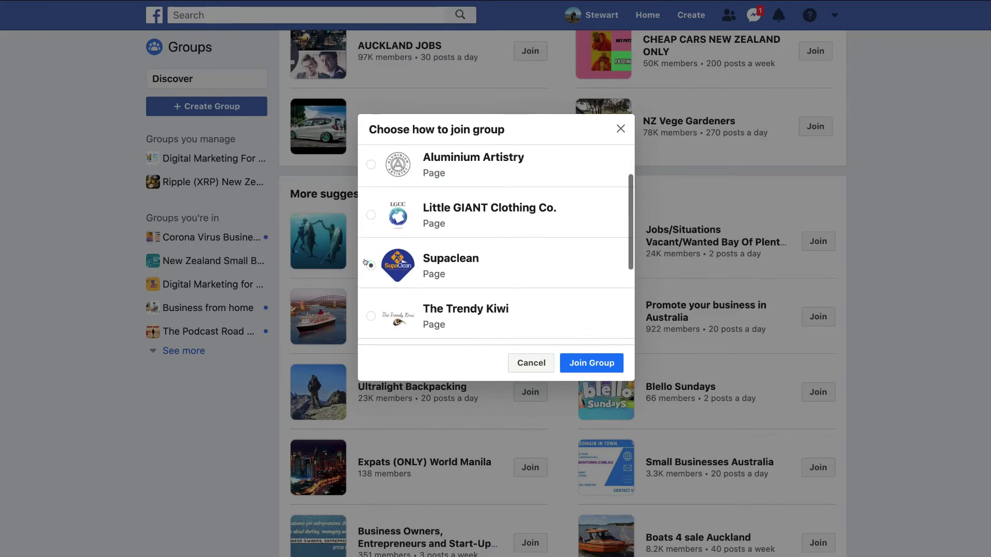
click(533, 366)
Check the joining choices for the Business Owners, Entrepreneurs and Start-Up group, trying Little GIANT Clothing Co., and cancel without joining.
scroll(545, 374, down, 2)
scroll(546, 374, down, 3)
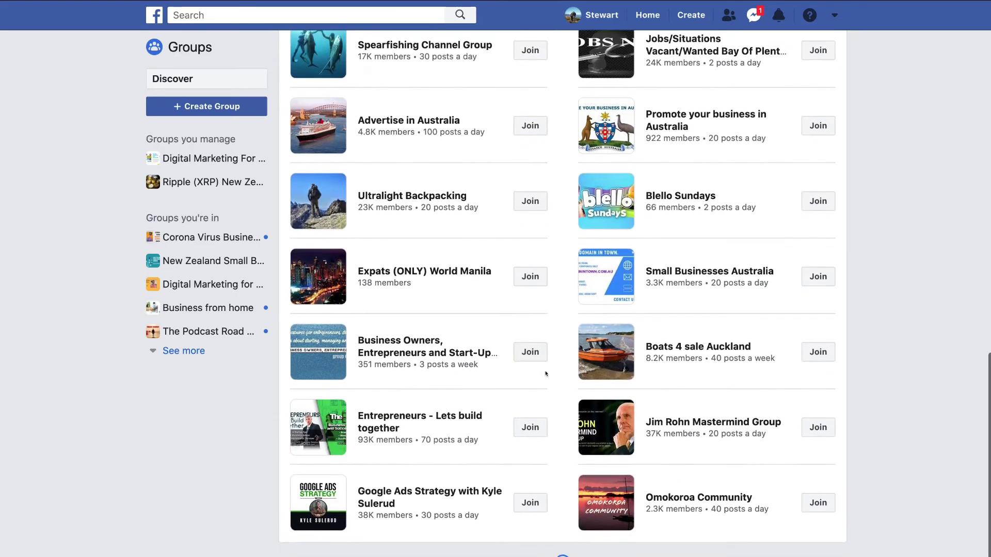
click(527, 309)
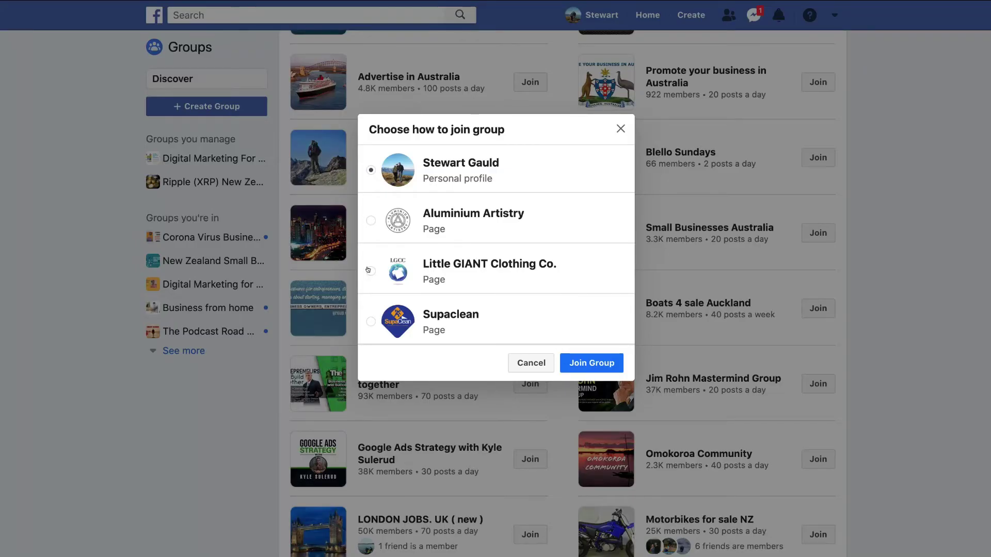
click(370, 271)
click(531, 361)
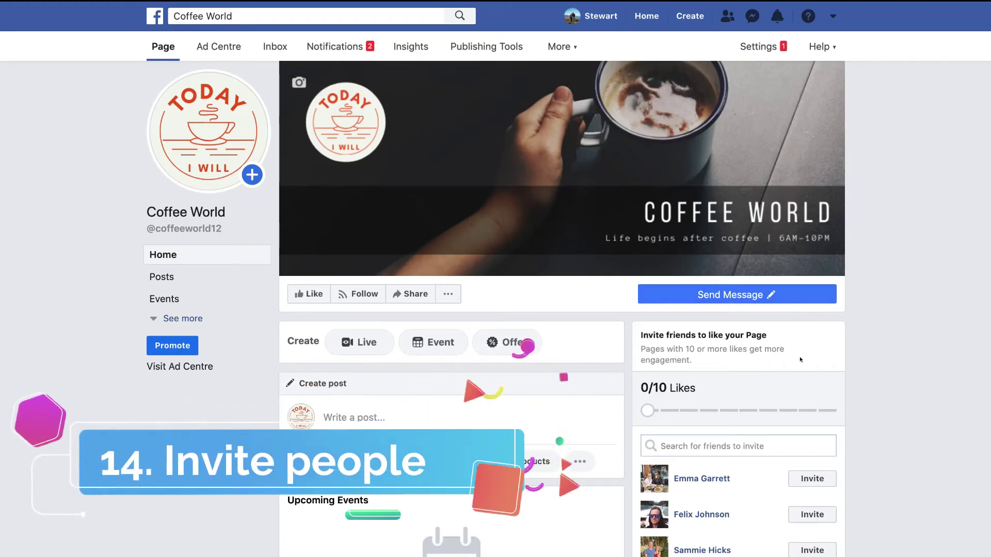
Examine the friends who can be invited to like the Coffee World Page.
scroll(770, 378, down, 2)
scroll(770, 378, down, 1)
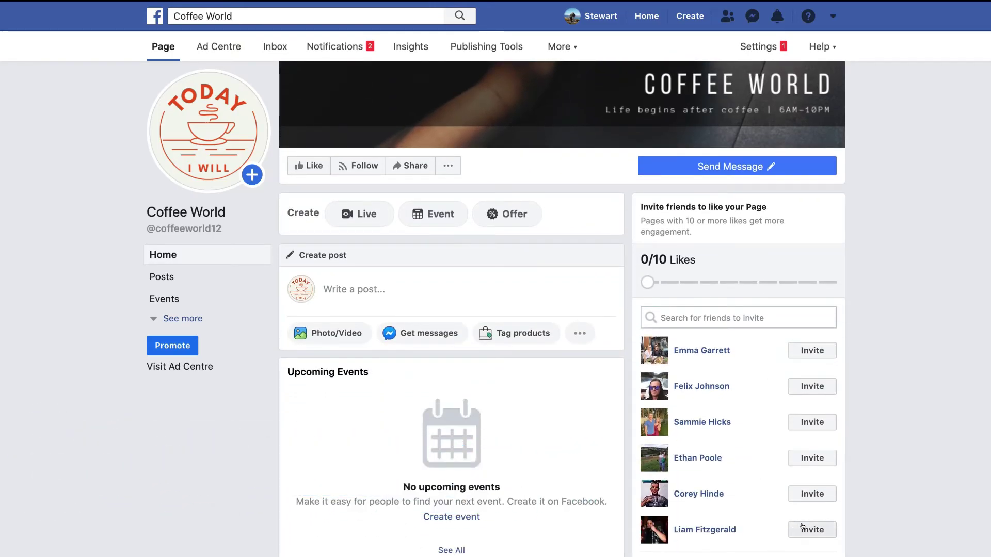
scroll(802, 458, up, 1)
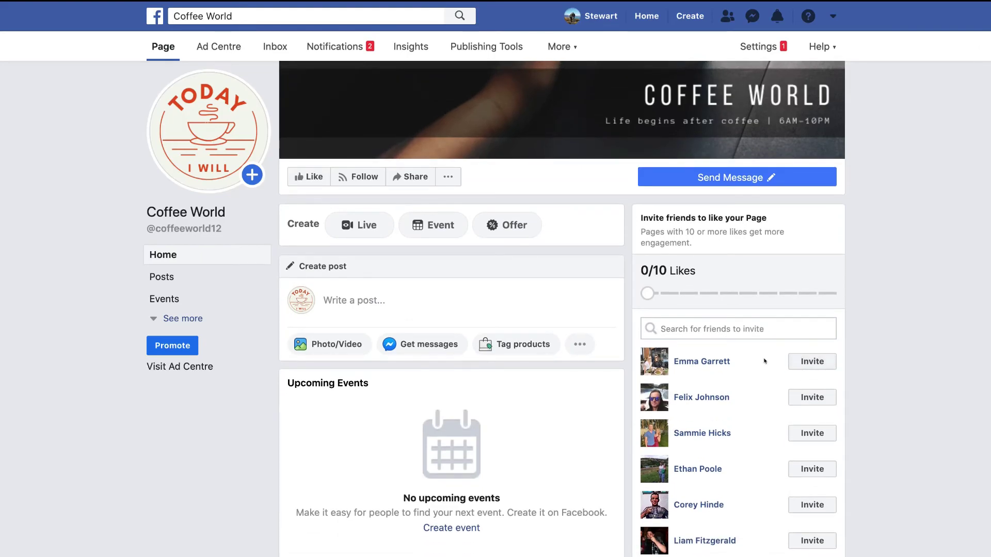
scroll(764, 360, up, 2)
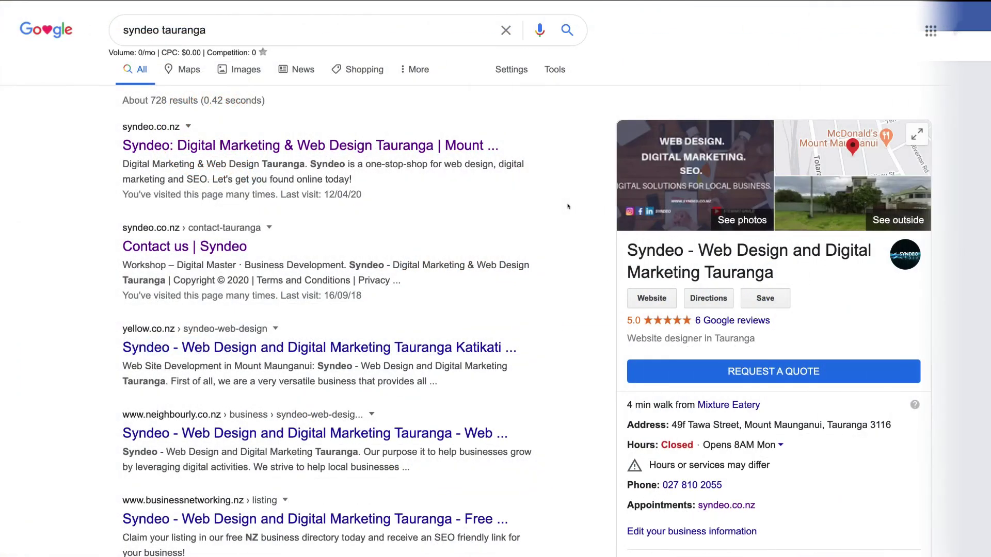
Switch to the Google results for "syndeo tauranga" and look through them for the business's Facebook Page listing.
scroll(567, 207, down, 5)
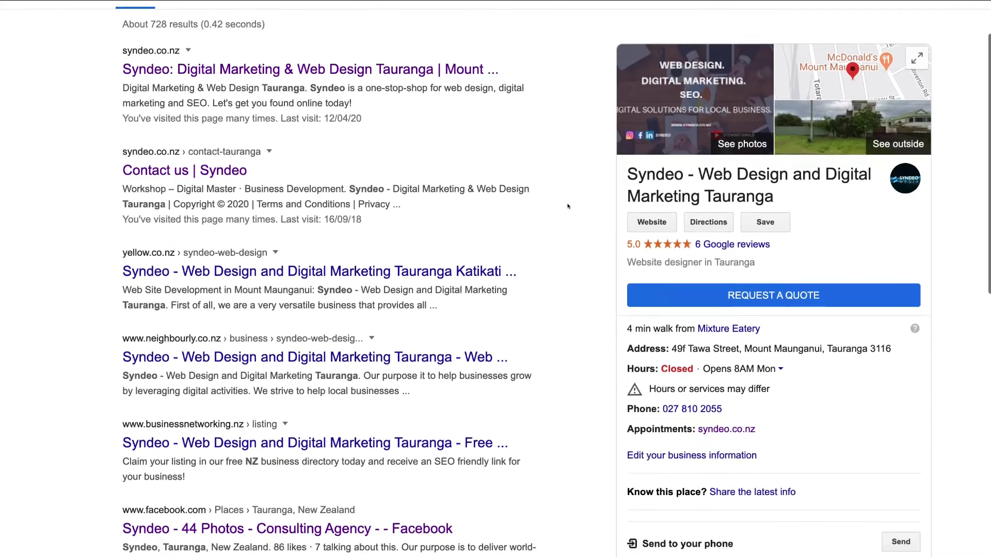
scroll(568, 206, down, 3)
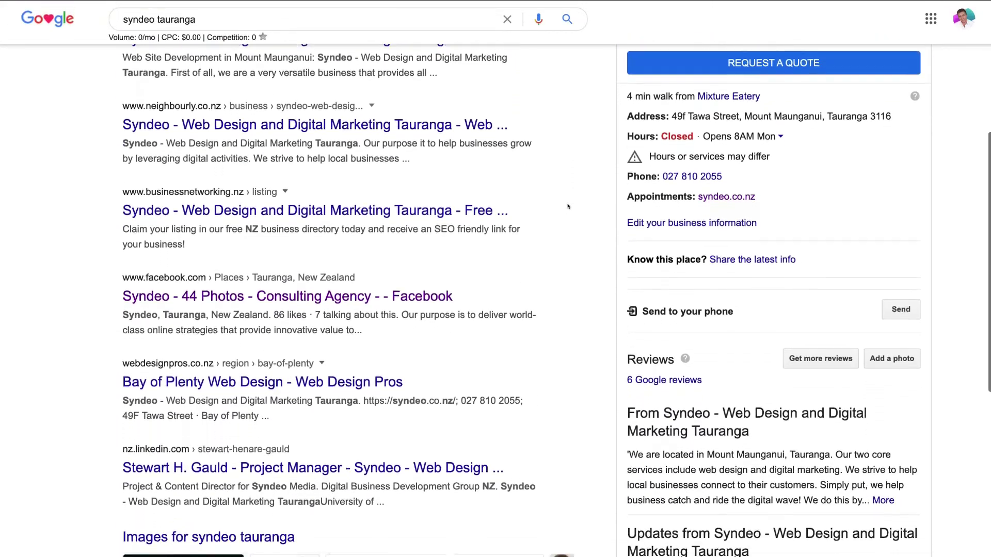